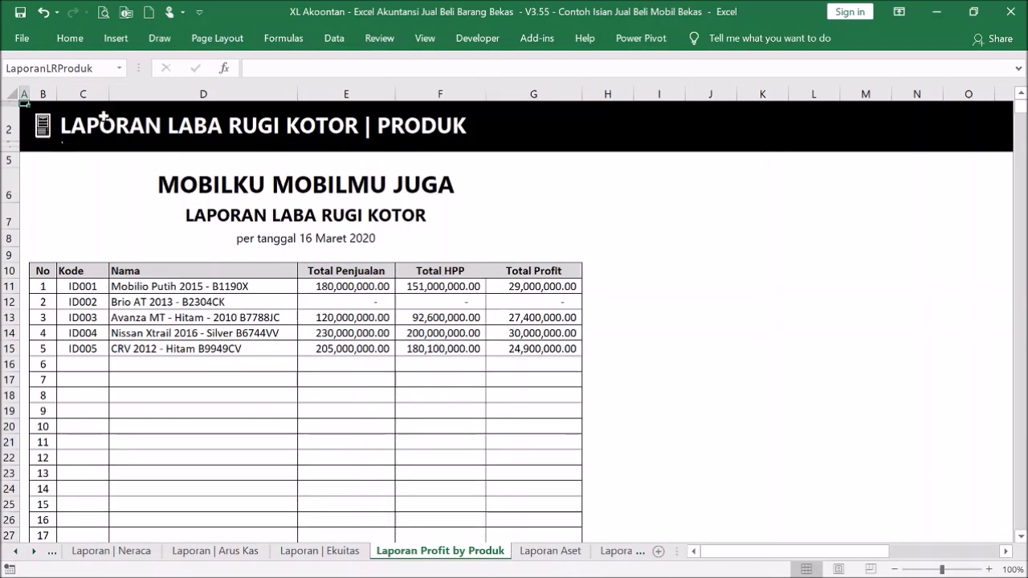
Step: Return to the main menu, open the LABA RUGI | BULANAN report, and review its monthly income, HPP and expense sections
click(38, 122)
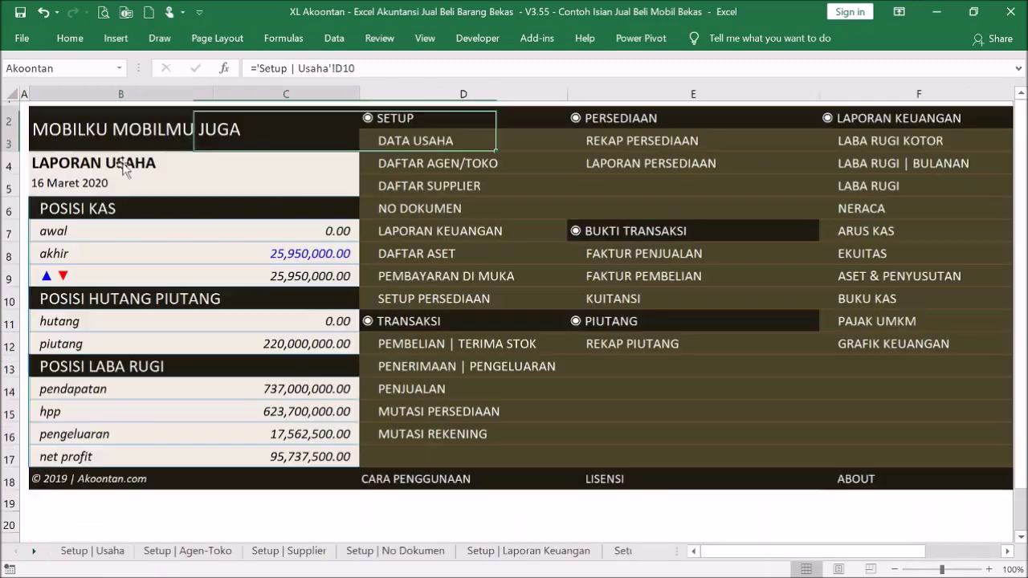
click(897, 166)
scroll(486, 275, down, 6)
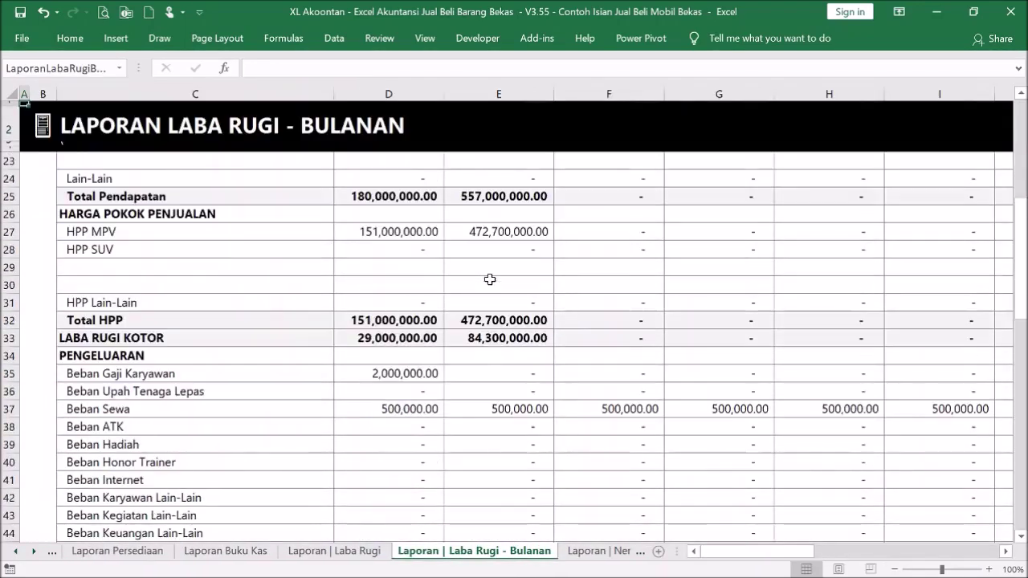
scroll(487, 275, down, 6)
scroll(487, 275, down, 4)
scroll(488, 275, up, 16)
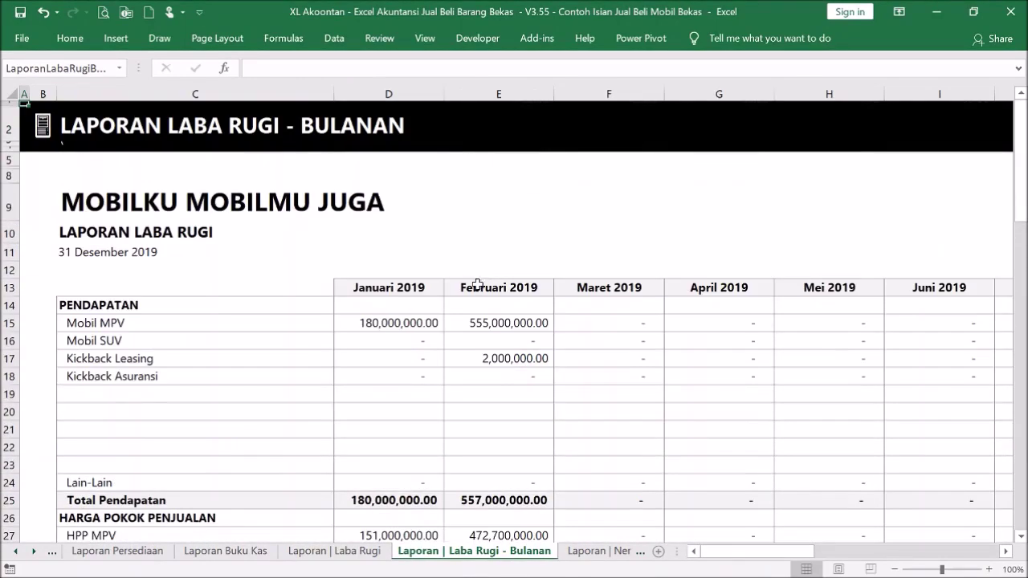
scroll(461, 299, down, 3)
scroll(460, 298, down, 12)
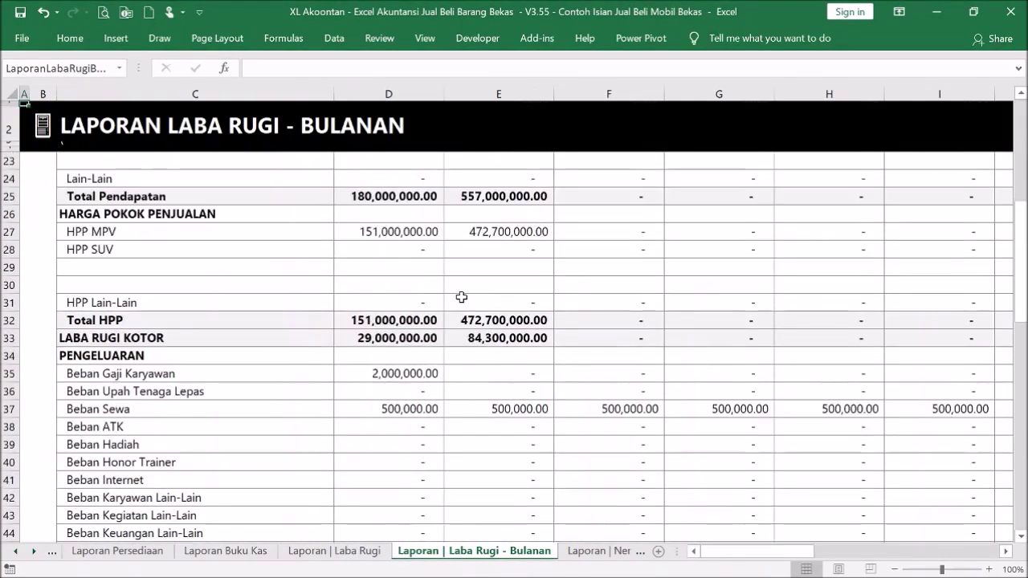
Step: Examine the January and February expense rows under PENGELUARAN in the monthly profit and loss report, including Beban Sewa and Beban Honor Trainer
scroll(461, 297, down, 1)
scroll(461, 294, up, 3)
scroll(461, 294, down, 1)
scroll(547, 418, up, 5)
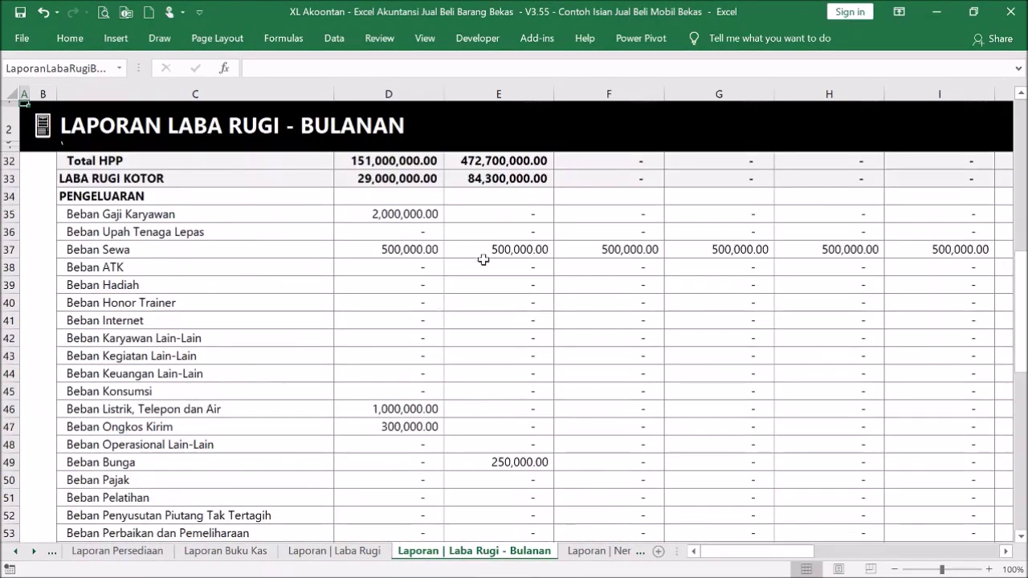
click(424, 250)
click(518, 303)
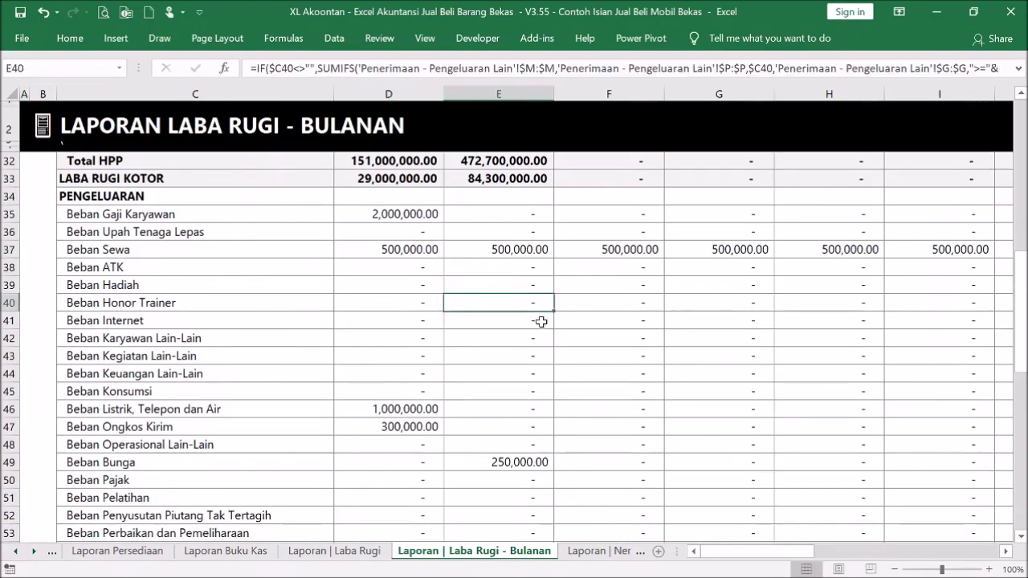
scroll(549, 325, up, 1)
scroll(549, 325, up, 9)
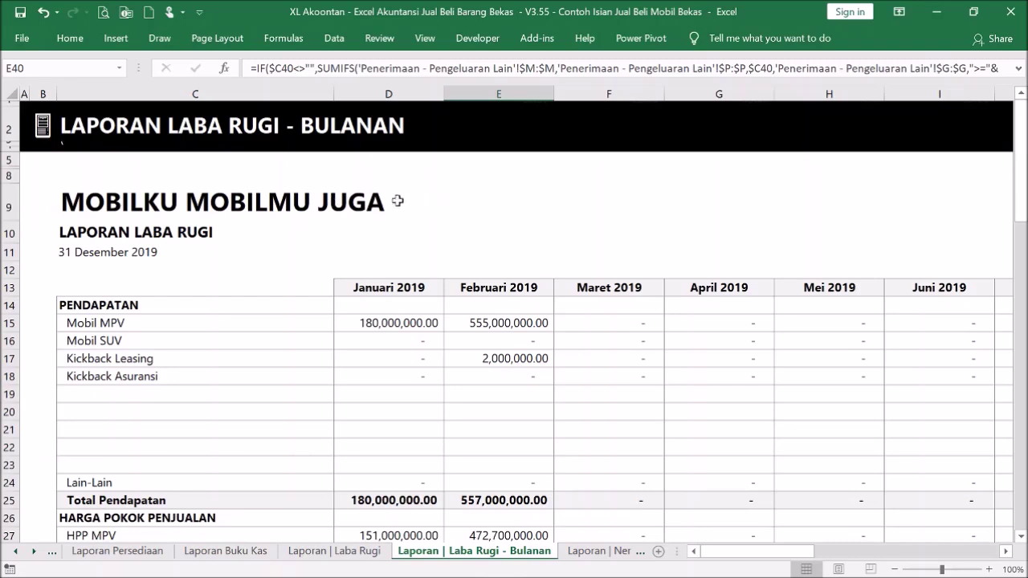
Step: Go back to the main menu, open the LABA RUGI report for one fiscal year, and review it from PENDAPATAN to PENGELUARAN
click(47, 128)
click(869, 199)
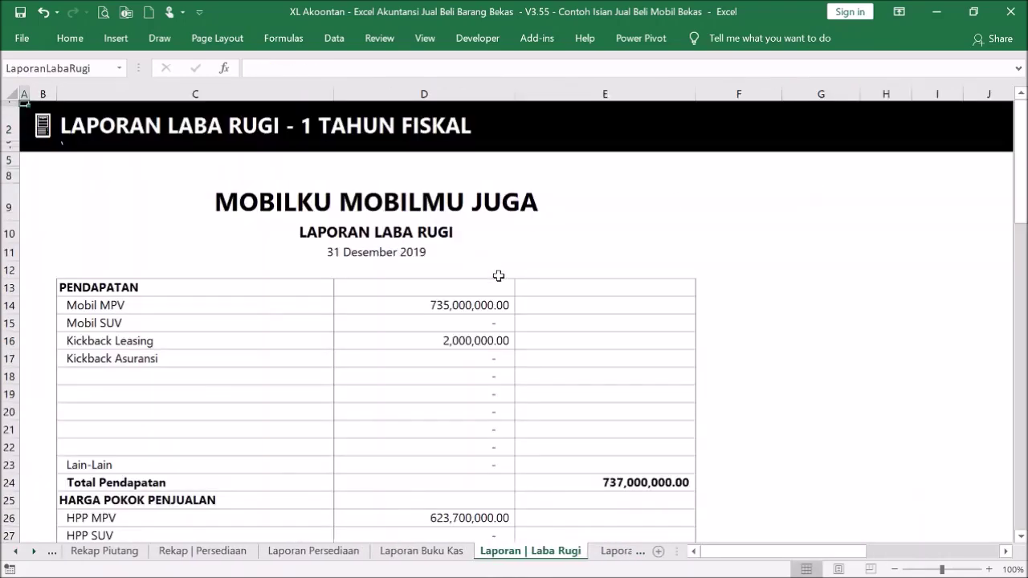
scroll(498, 275, down, 9)
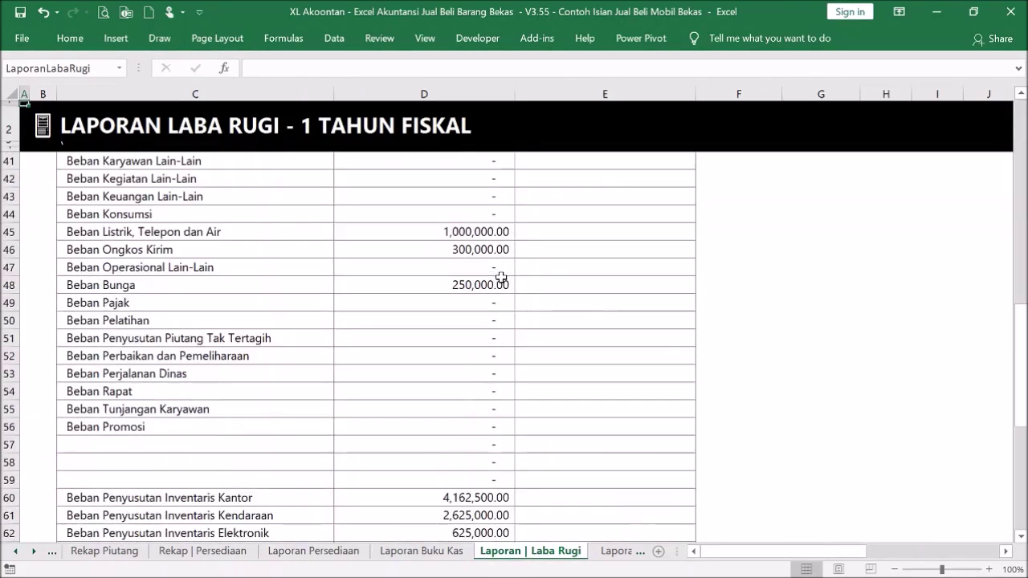
scroll(501, 277, down, 5)
scroll(501, 279, up, 17)
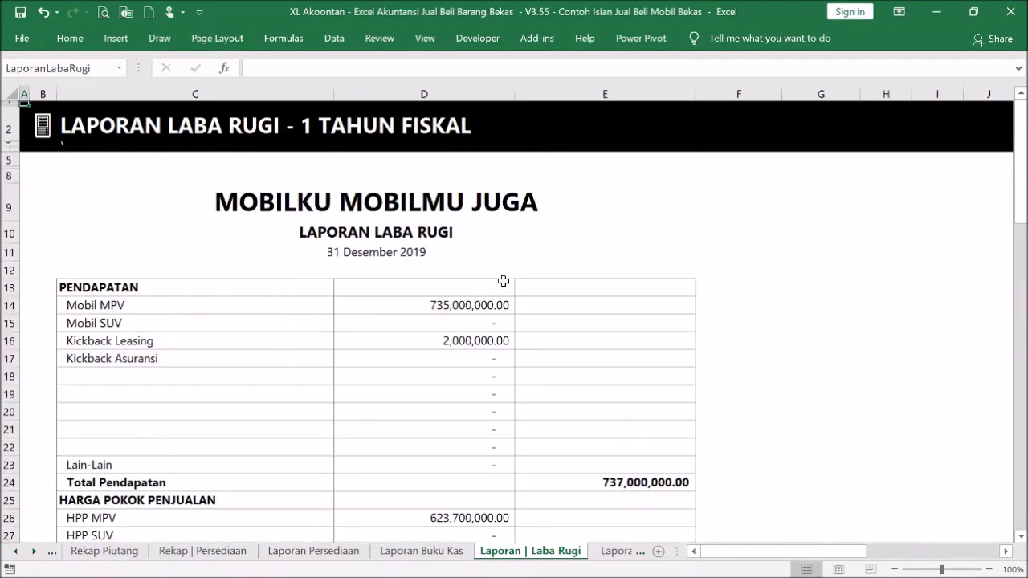
scroll(503, 281, down, 10)
scroll(519, 291, up, 5)
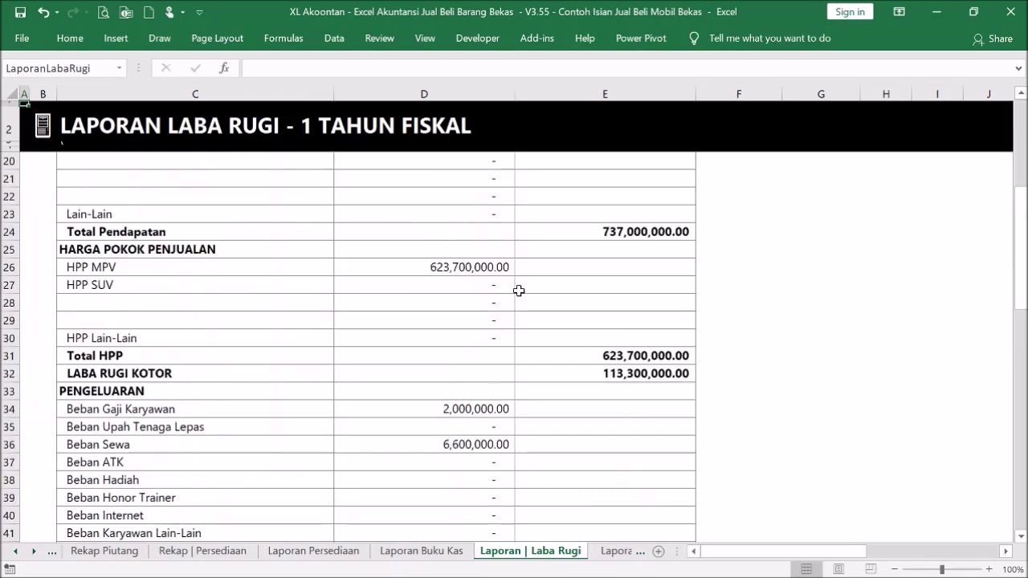
Step: Inspect the Total HPP and LABA RUGI BERSIH cells in the one-year profit and loss report
scroll(519, 290, up, 2)
scroll(567, 406, down, 1)
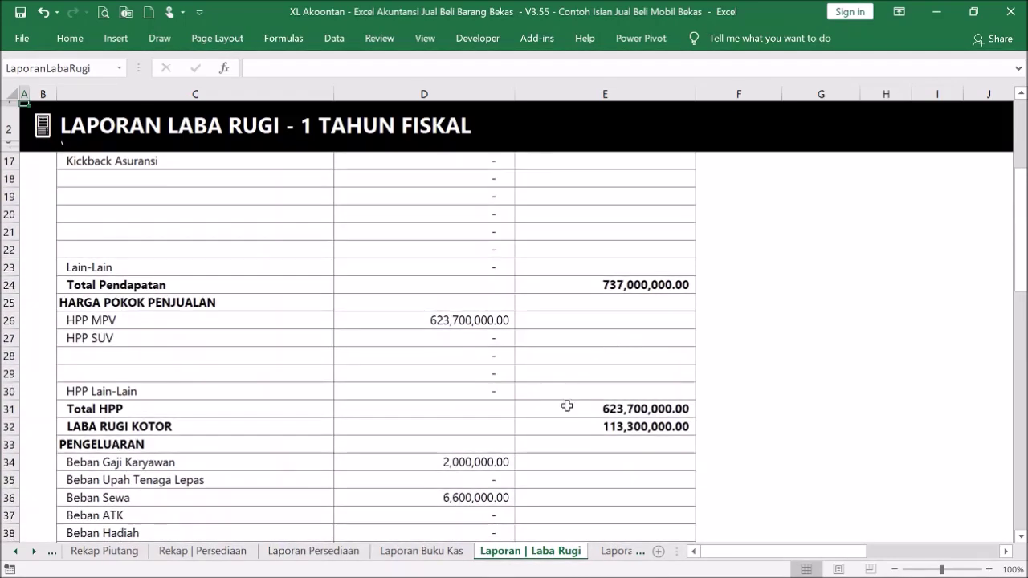
click(570, 406)
scroll(704, 390, down, 2)
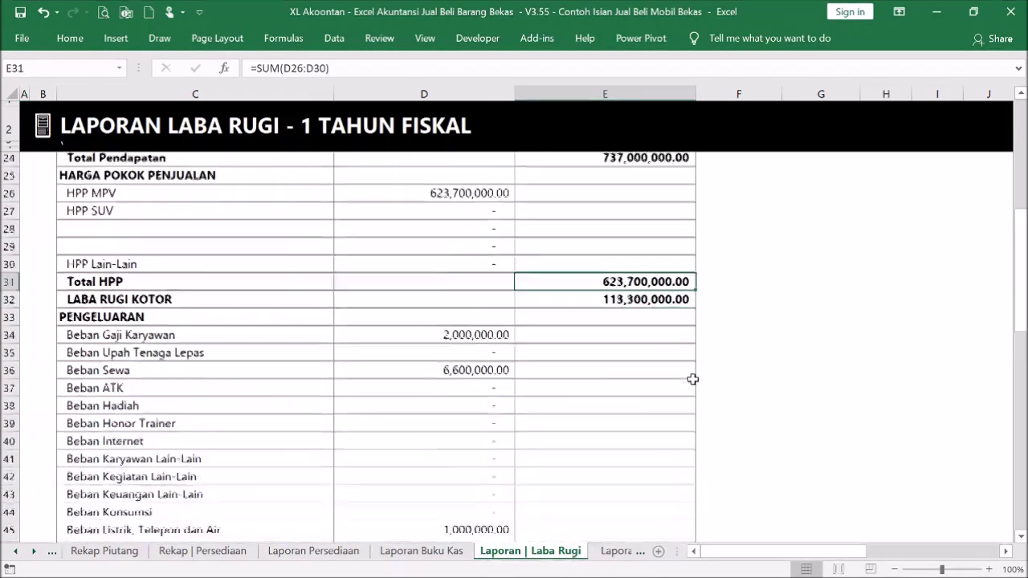
scroll(692, 379, down, 10)
click(642, 371)
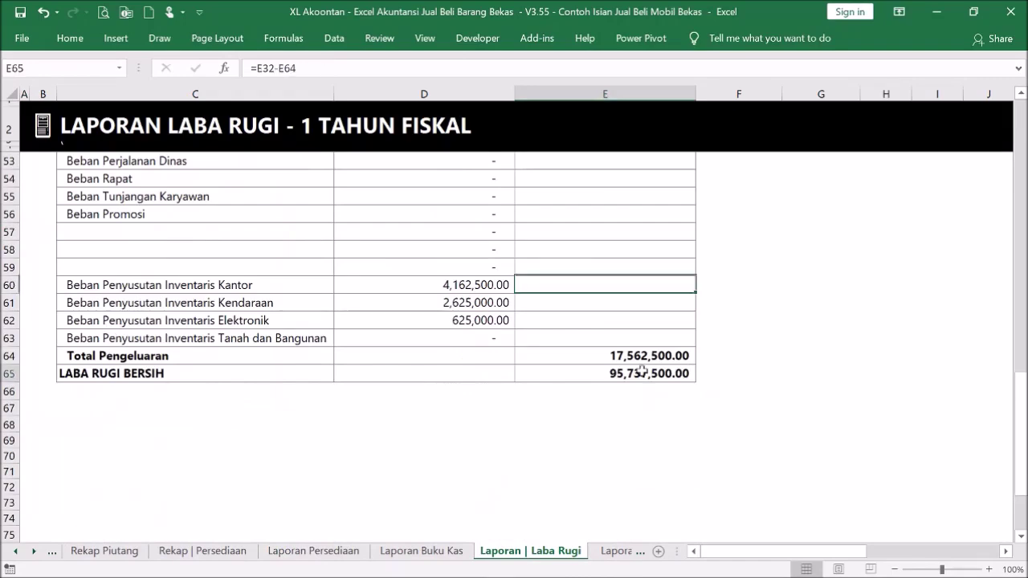
scroll(711, 356, up, 15)
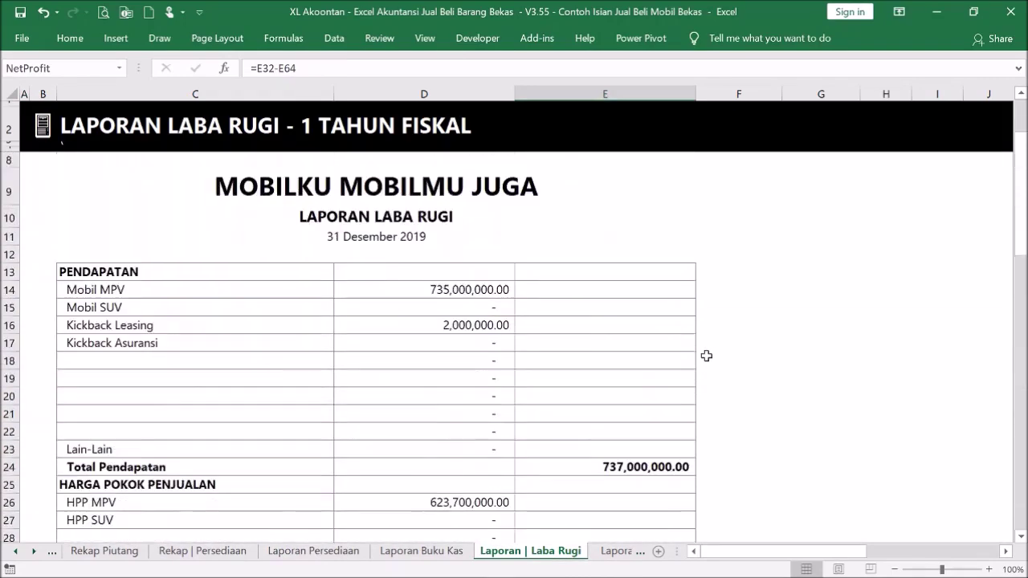
scroll(705, 356, up, 1)
Step: Open the NERACA report through the main menu and check the Posisi Saldo cells for 2018 and 2019
click(40, 124)
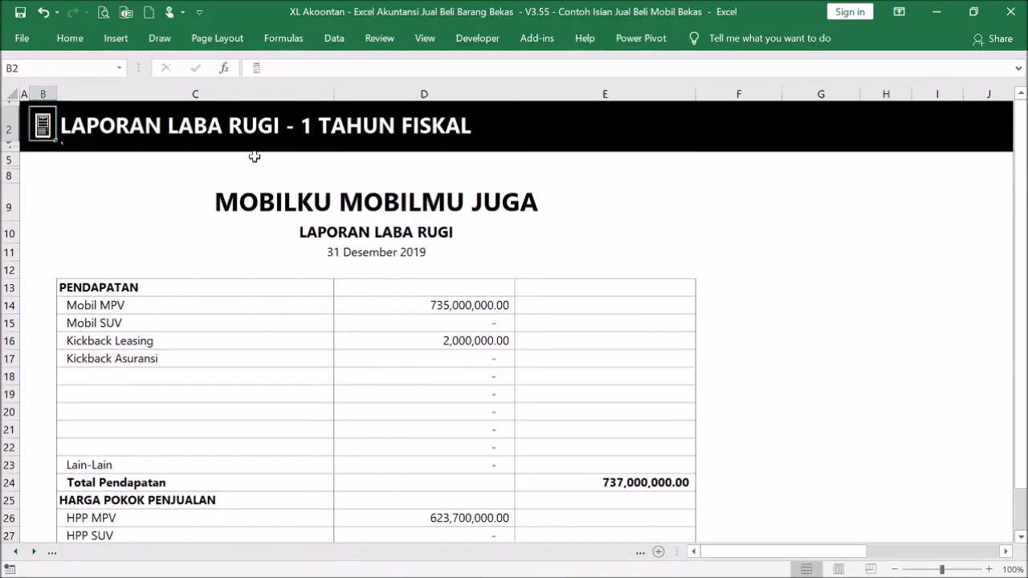
click(925, 208)
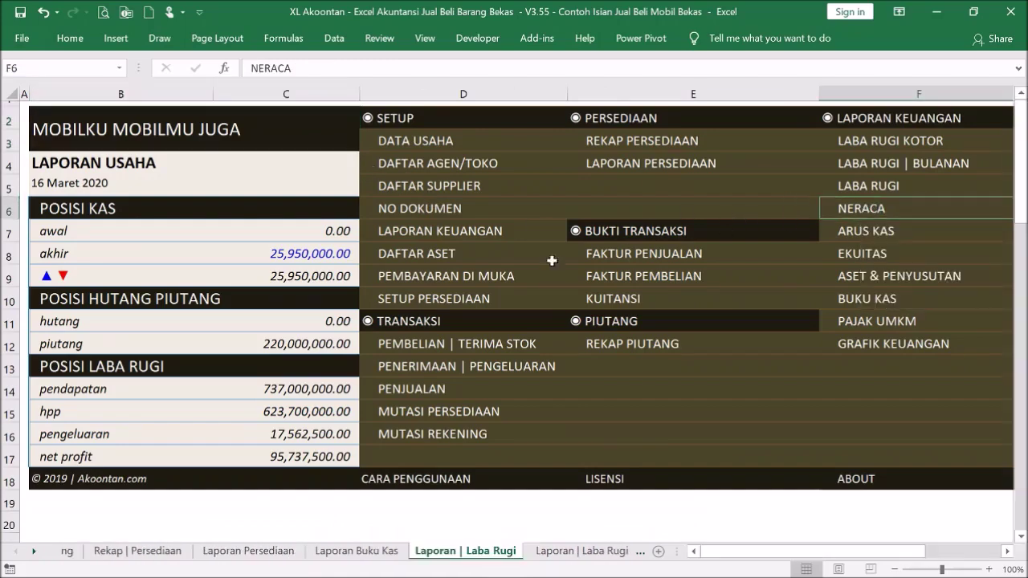
scroll(602, 253, down, 2)
scroll(595, 249, up, 2)
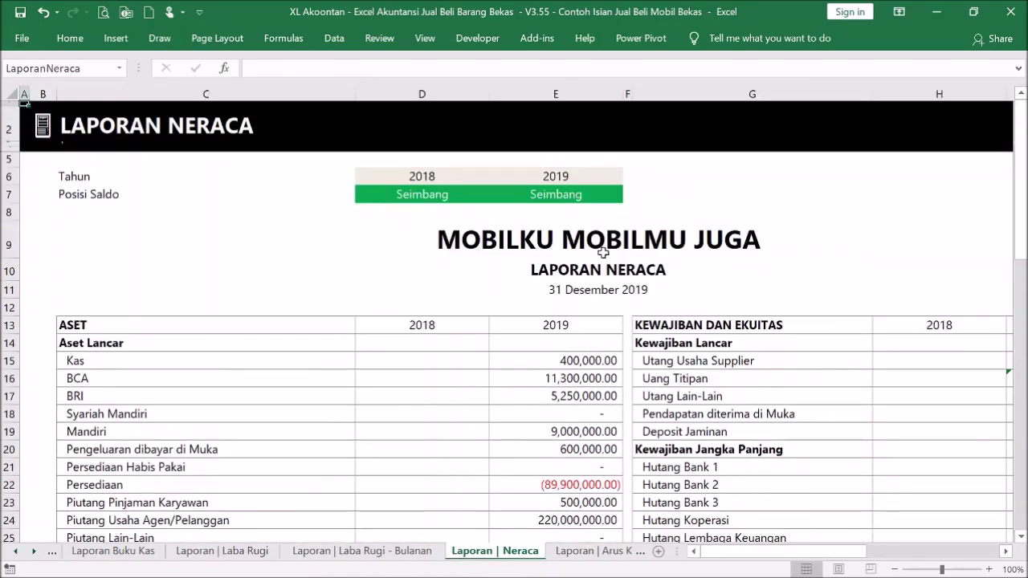
click(465, 189)
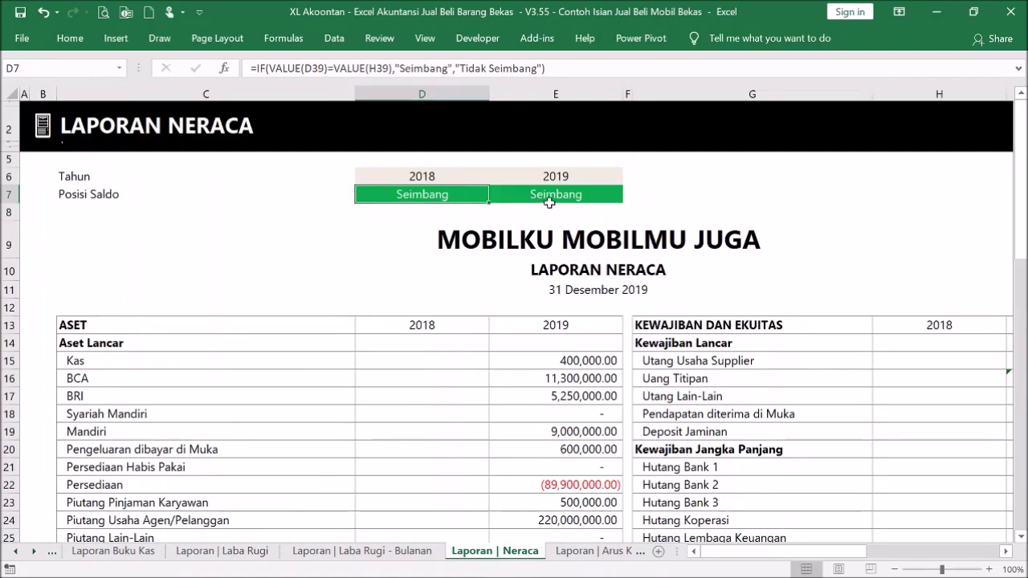
click(548, 202)
Step: Examine the 2019 cash and bank balances under Aset Lancar and look over the remaining rows of the balance sheet
click(596, 364)
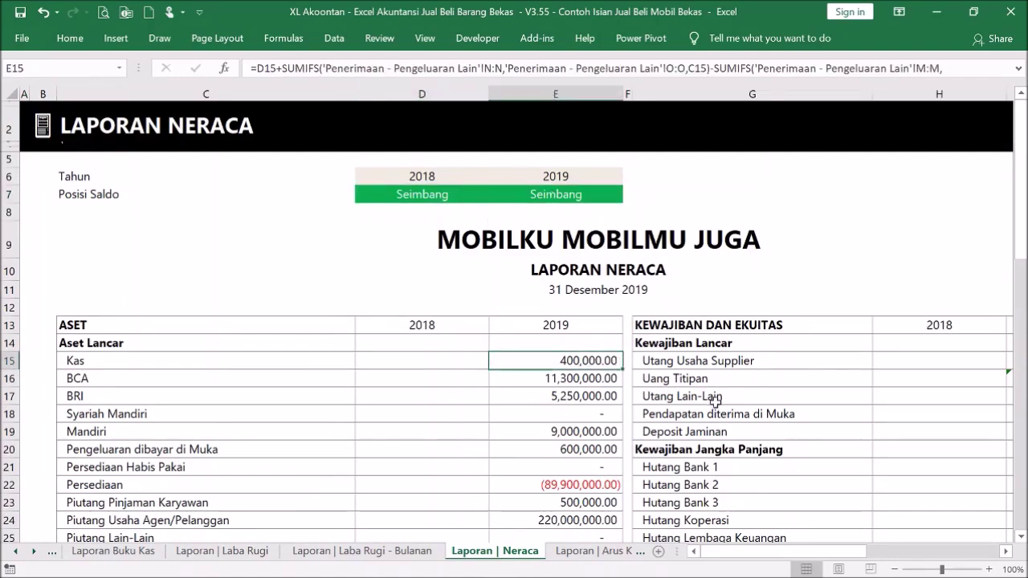
key(Down)
key(Down)
key(Down)
scroll(602, 397, down, 2)
scroll(639, 372, down, 3)
scroll(639, 372, up, 6)
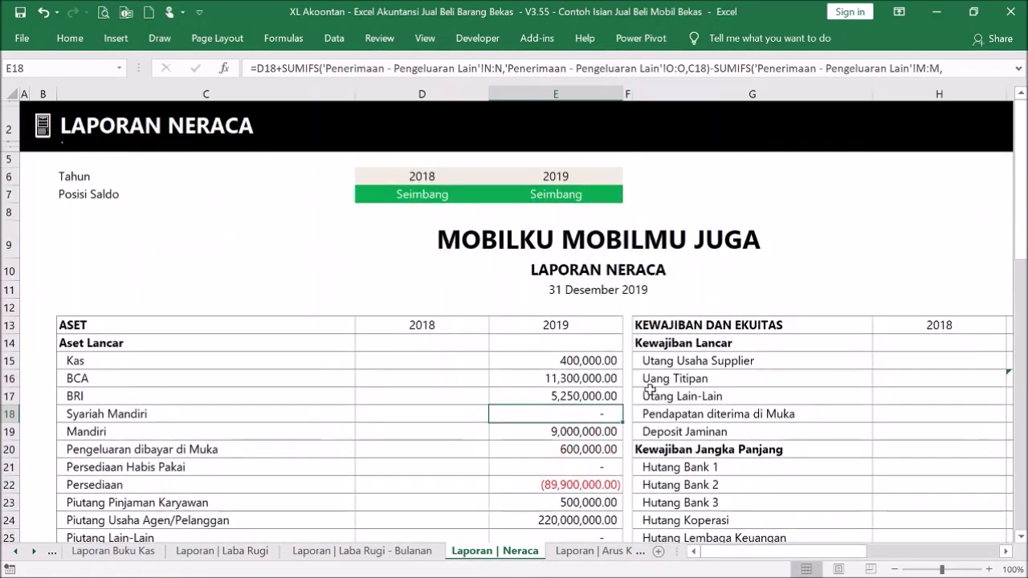
scroll(639, 372, down, 2)
click(579, 250)
click(568, 232)
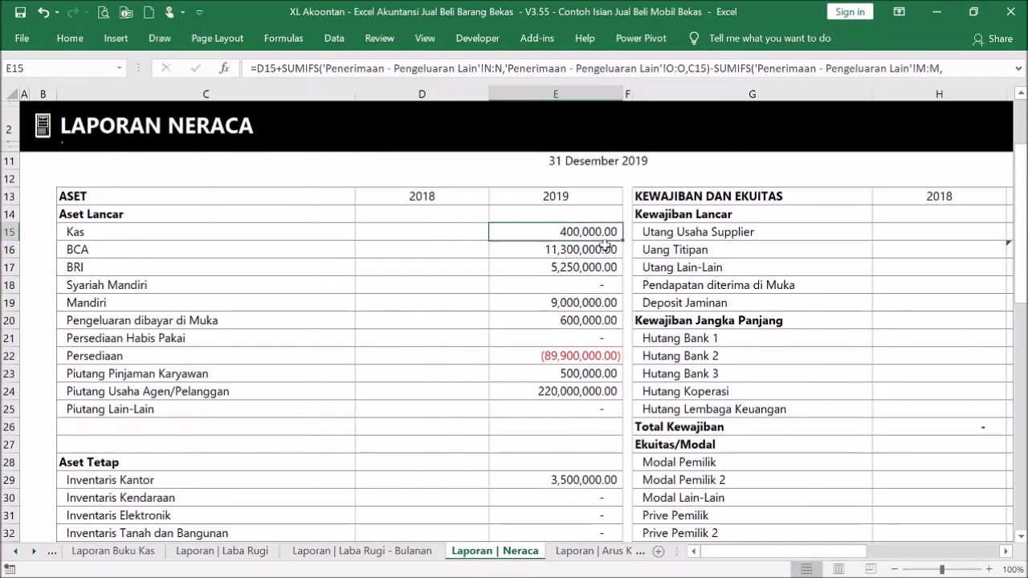
scroll(641, 328, up, 2)
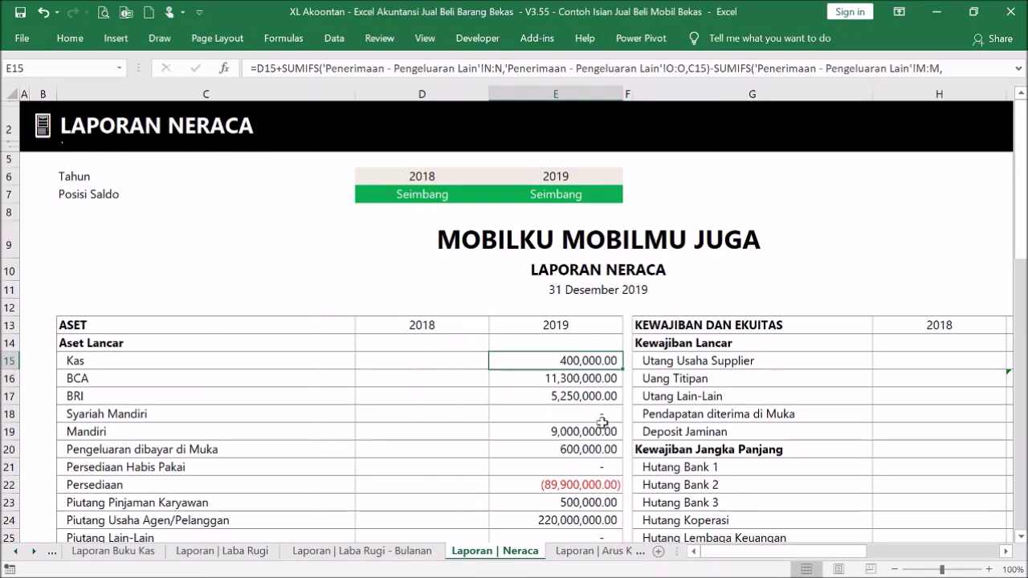
Step: Examine the 2018 column of the balance sheet, from the Kas, BCA and BRI cells down to TOTAL ASET
click(471, 399)
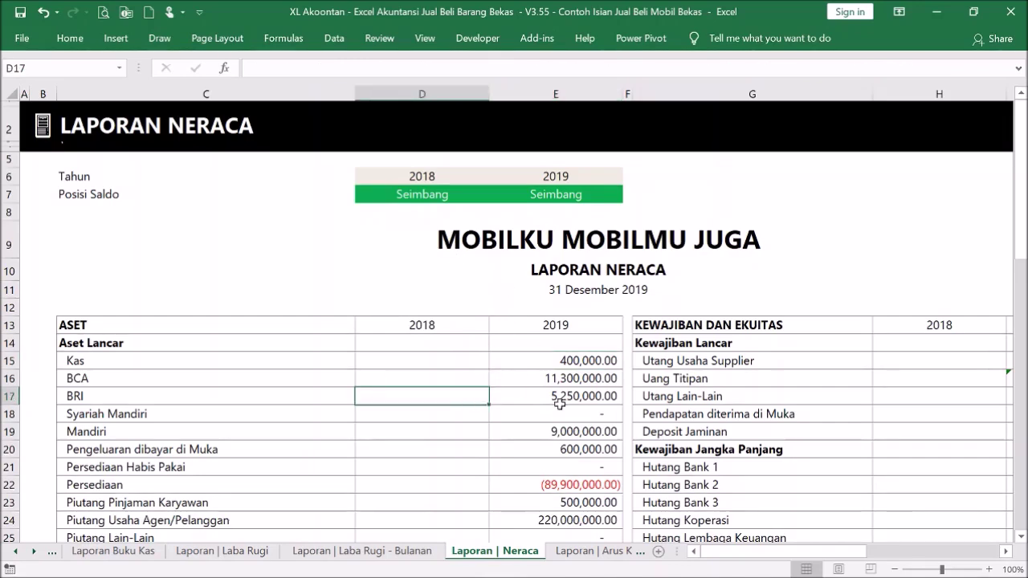
scroll(557, 408, down, 1)
scroll(562, 410, up, 1)
click(459, 364)
scroll(462, 361, down, 6)
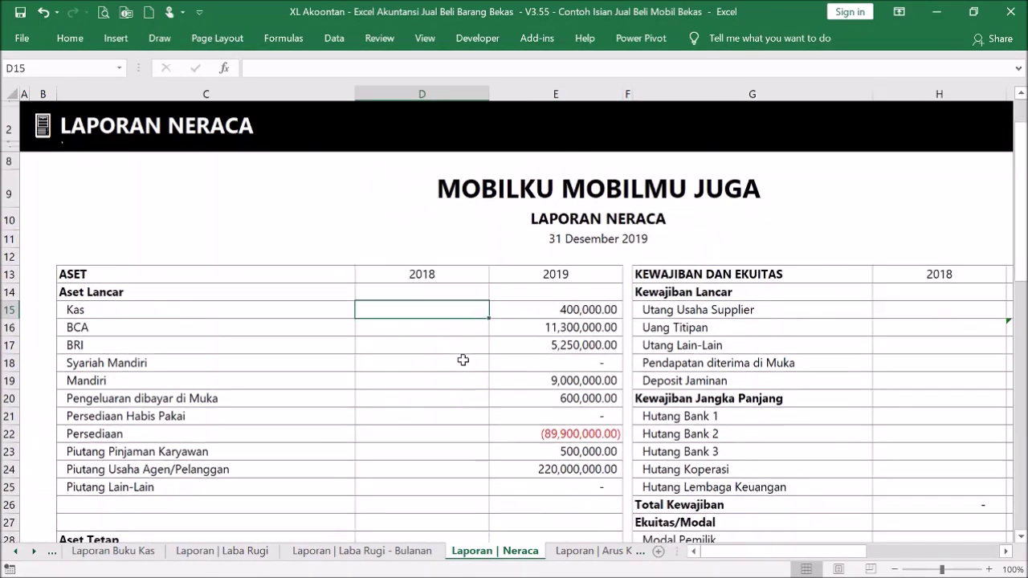
scroll(463, 359, up, 6)
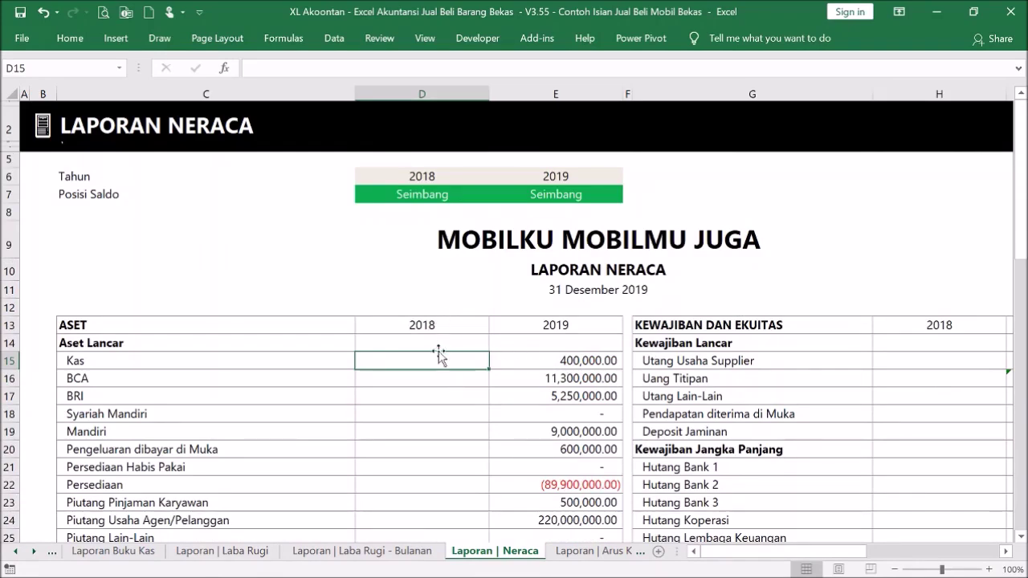
click(418, 377)
scroll(426, 374, down, 5)
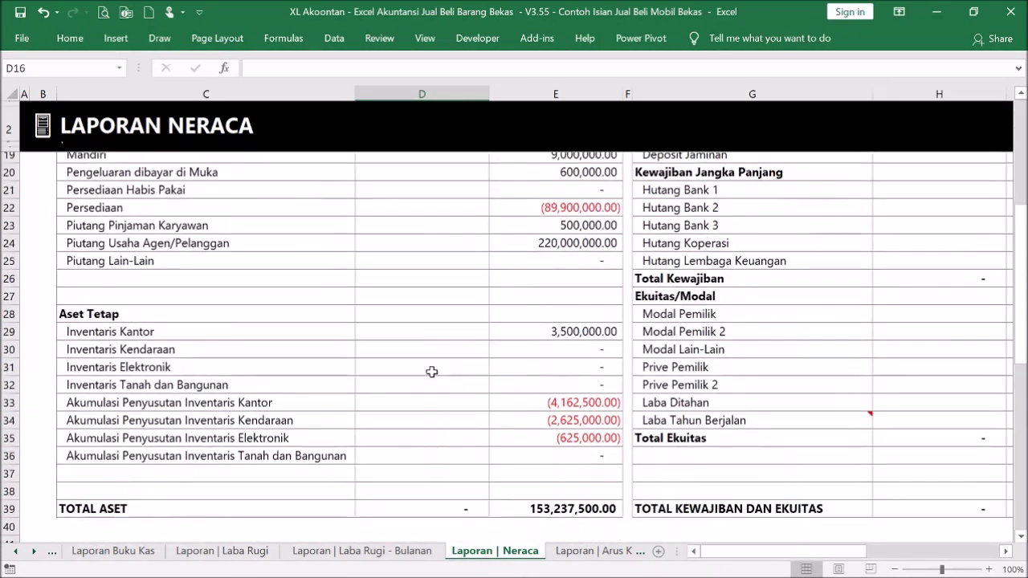
scroll(426, 373, up, 5)
click(418, 356)
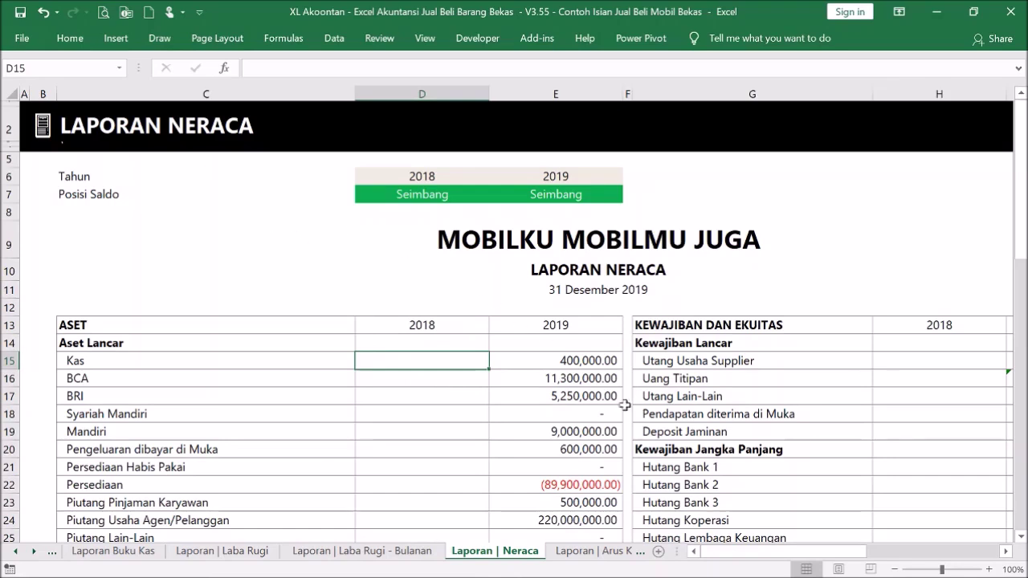
Step: Check the print preview of the balance sheet, return to the worksheet, and look over the report from its business-name heading
click(104, 12)
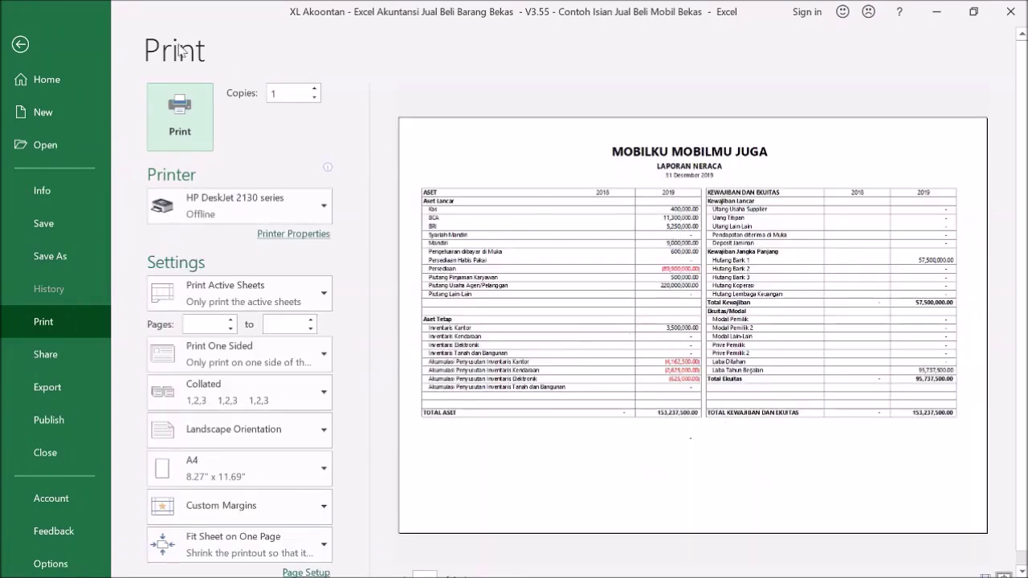
click(20, 43)
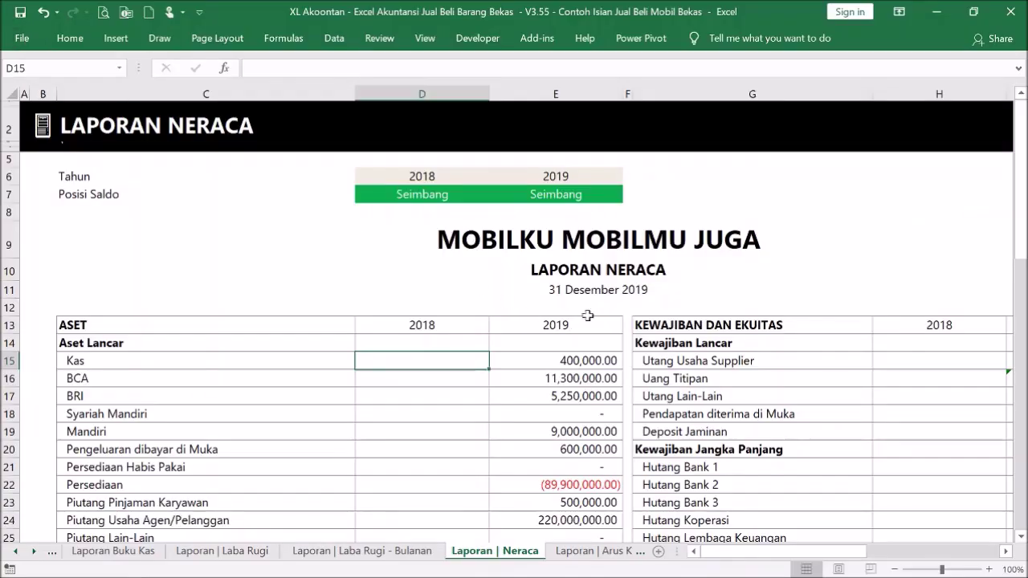
click(590, 243)
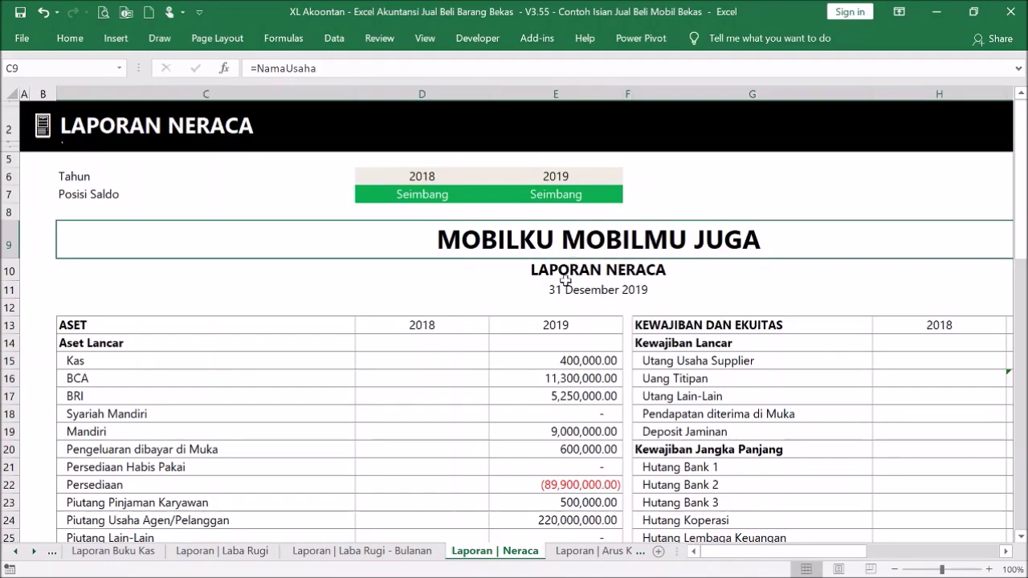
scroll(610, 298, down, 4)
scroll(612, 299, up, 4)
Step: Return to the main menu, open the ARUS KAS report, and review its operating cash flow rows and Rekening Kas table
click(50, 133)
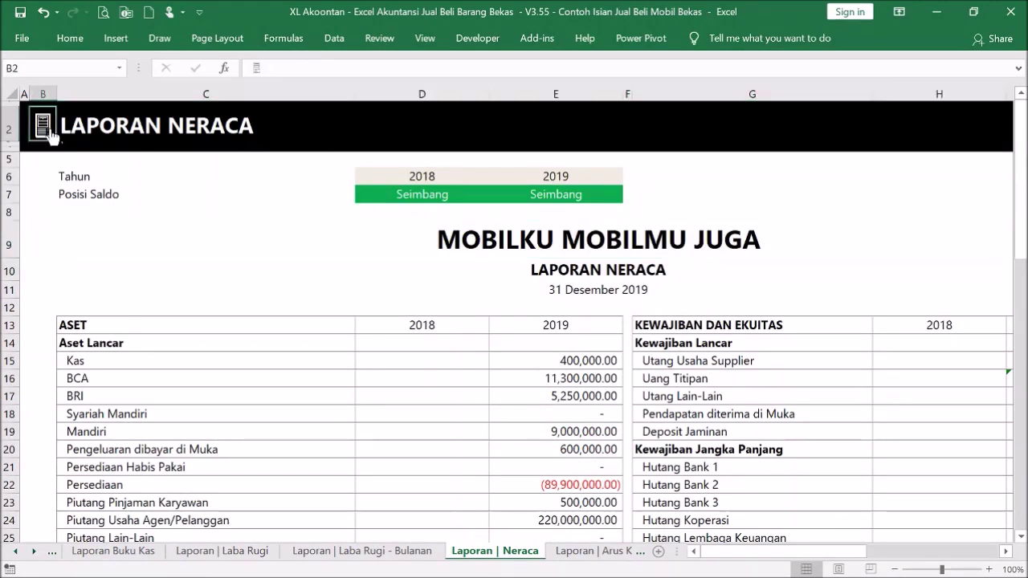
click(497, 201)
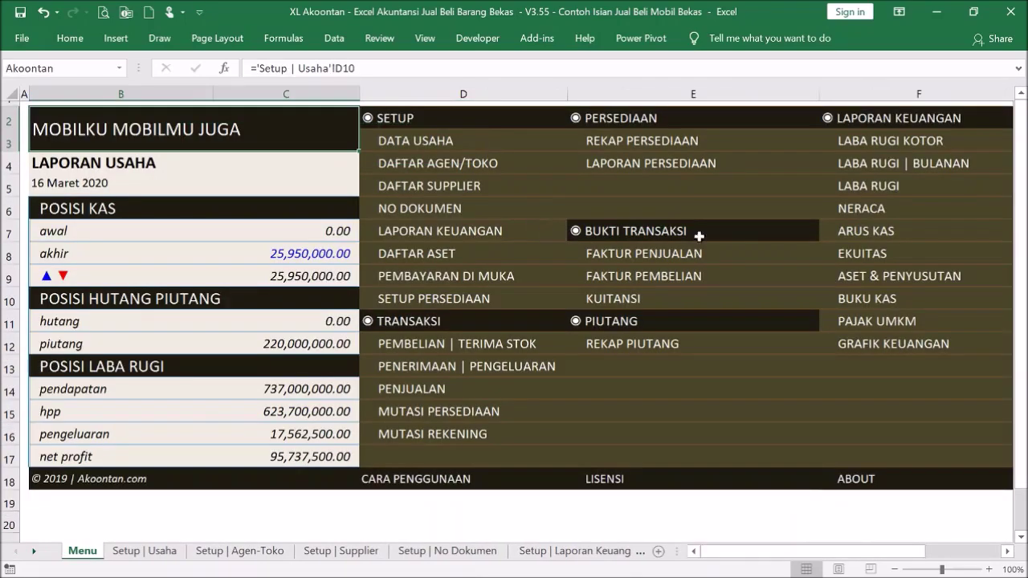
click(881, 239)
scroll(454, 287, down, 4)
scroll(454, 286, up, 4)
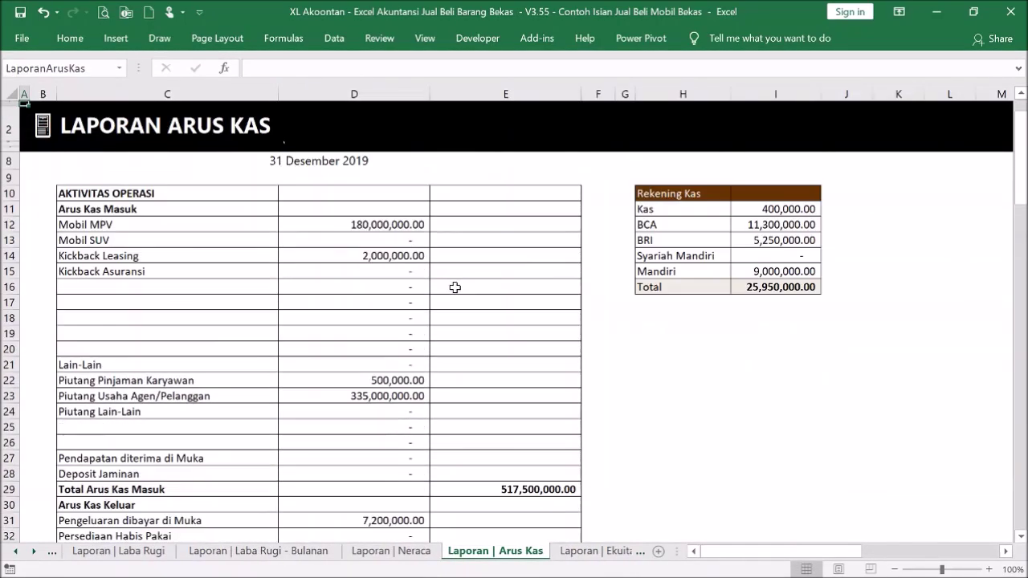
scroll(454, 286, down, 3)
scroll(455, 287, up, 3)
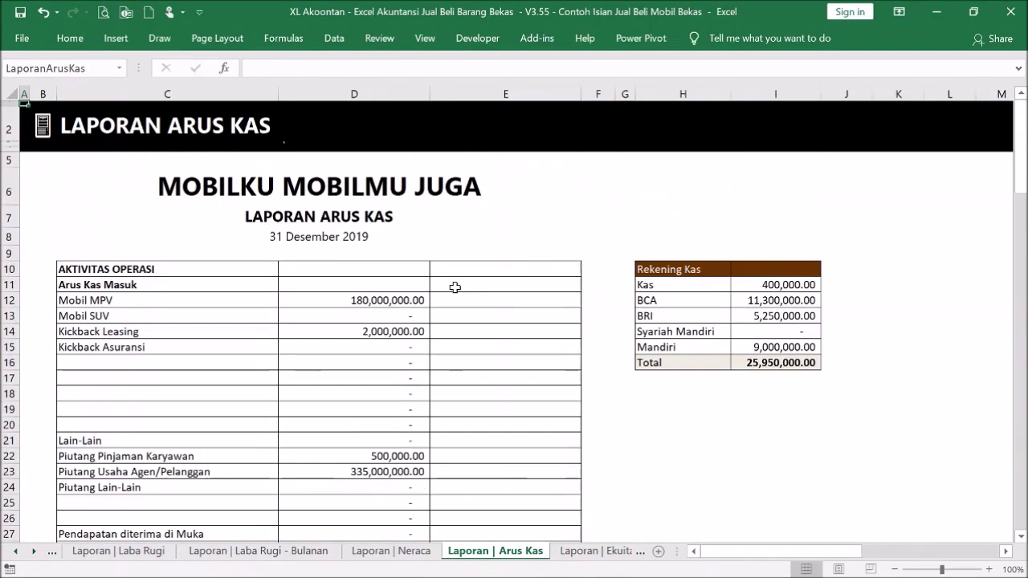
Step: Look over the cash flow report, return to the main menu, and review the EKUITAS report from its heading to its lower rows
scroll(458, 285, down, 3)
scroll(450, 283, up, 3)
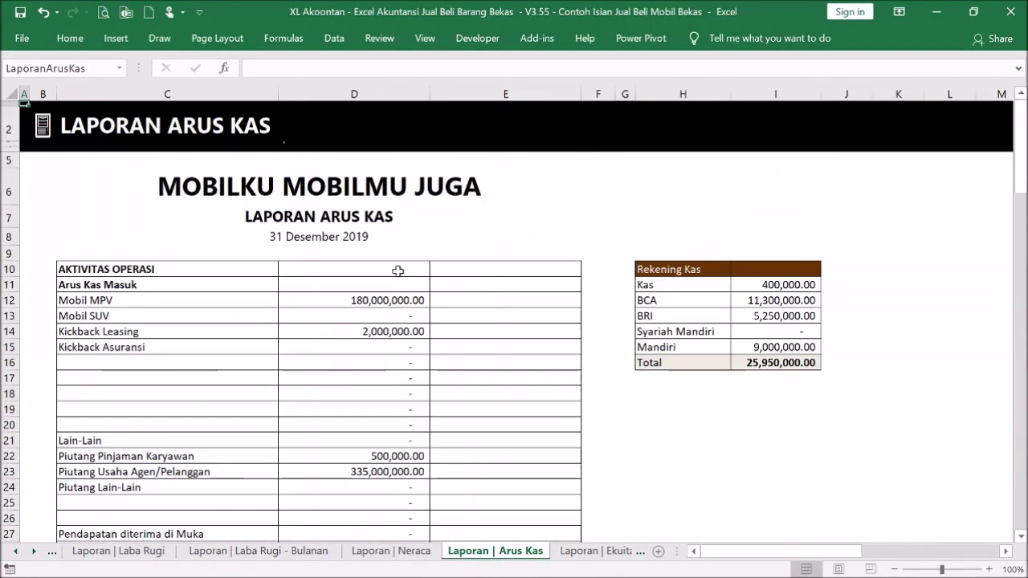
click(42, 125)
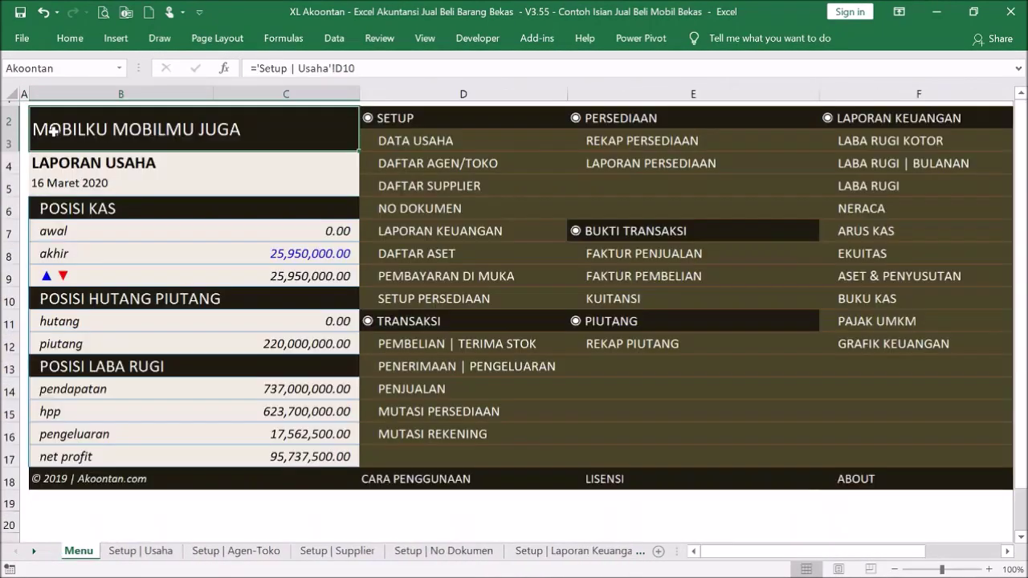
click(876, 262)
scroll(436, 261, down, 3)
scroll(433, 257, up, 3)
scroll(358, 317, down, 4)
scroll(363, 319, up, 4)
Step: Open the ASET & PENYUSUTAN report from the main menu and examine the asset rows from Nama Barang to Nilai Buku
click(43, 125)
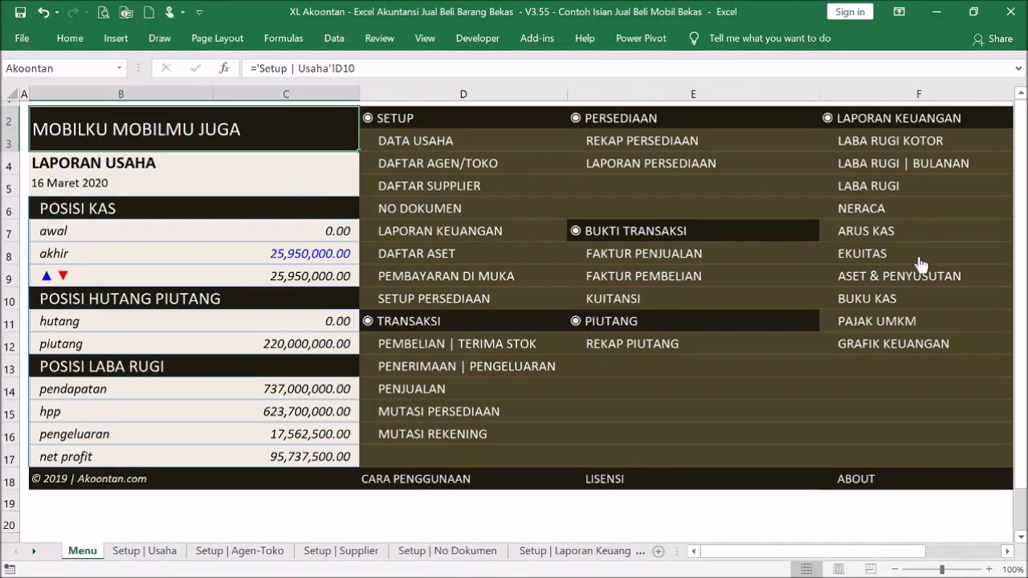
click(900, 275)
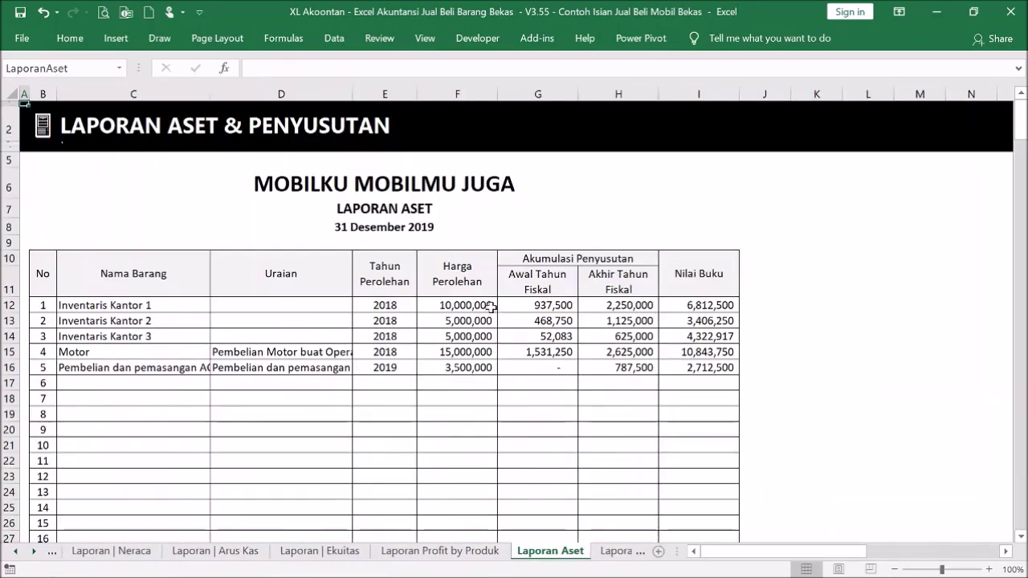
drag(161, 303, 706, 353)
drag(187, 367, 707, 369)
click(573, 414)
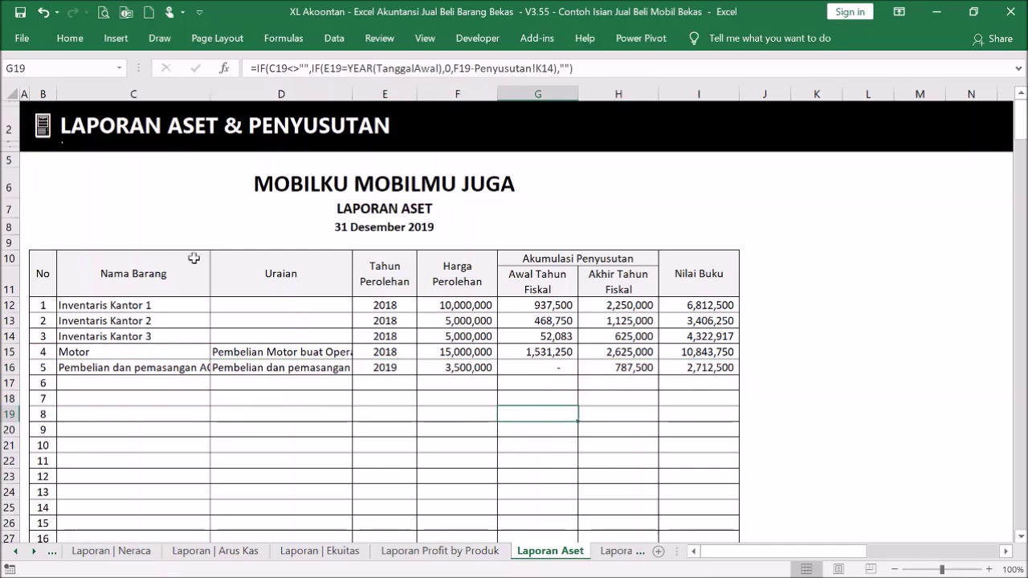
Step: Open the BUKU KAS report from the main menu and examine the Uraian entries of the two BRI transactions
click(43, 125)
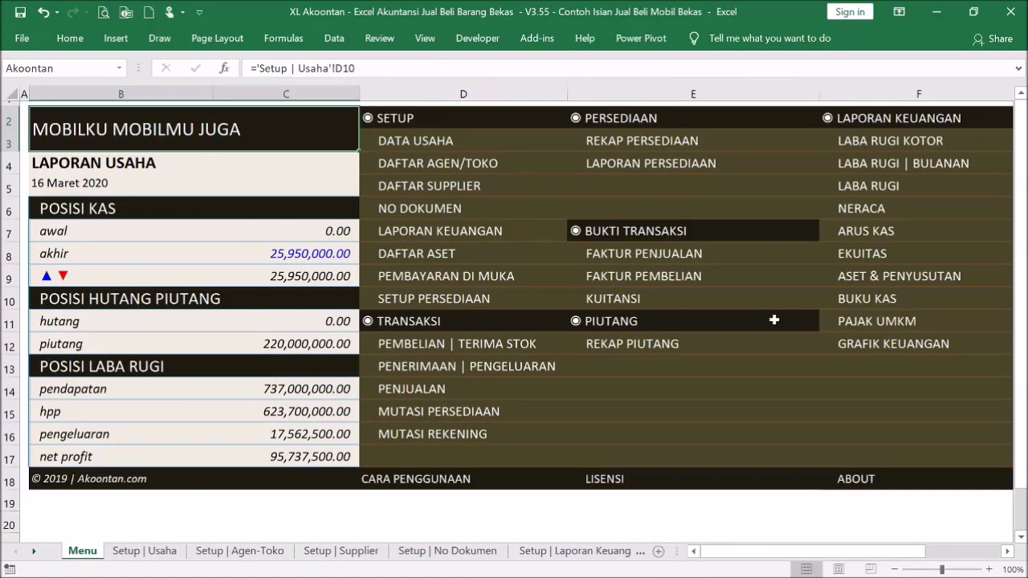
click(872, 299)
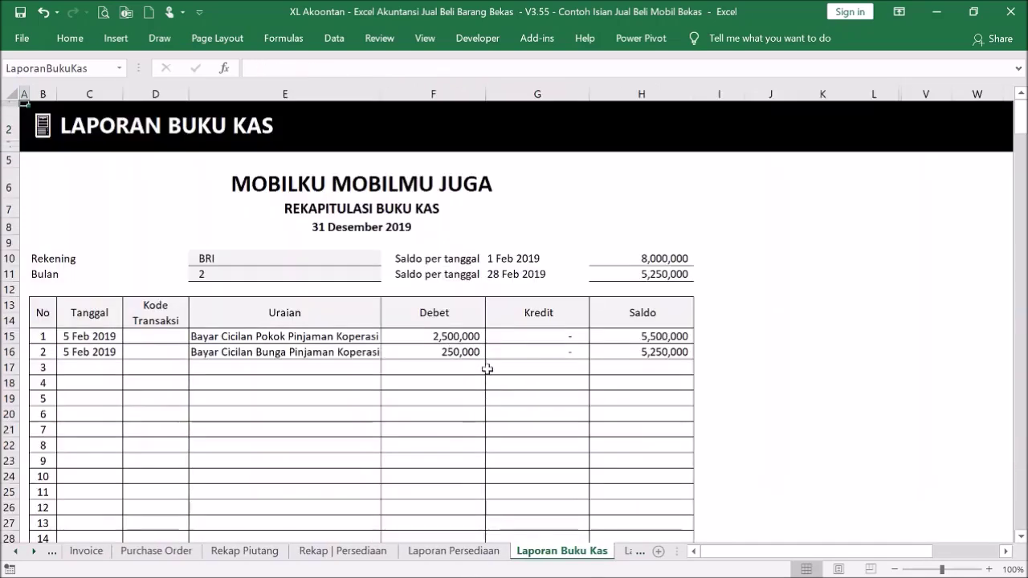
click(787, 323)
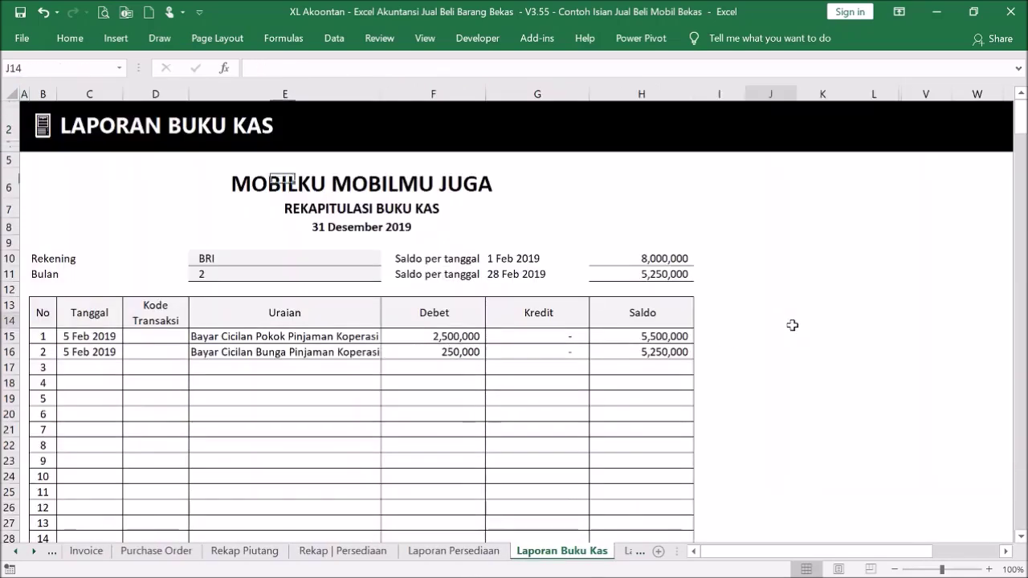
click(357, 355)
click(338, 336)
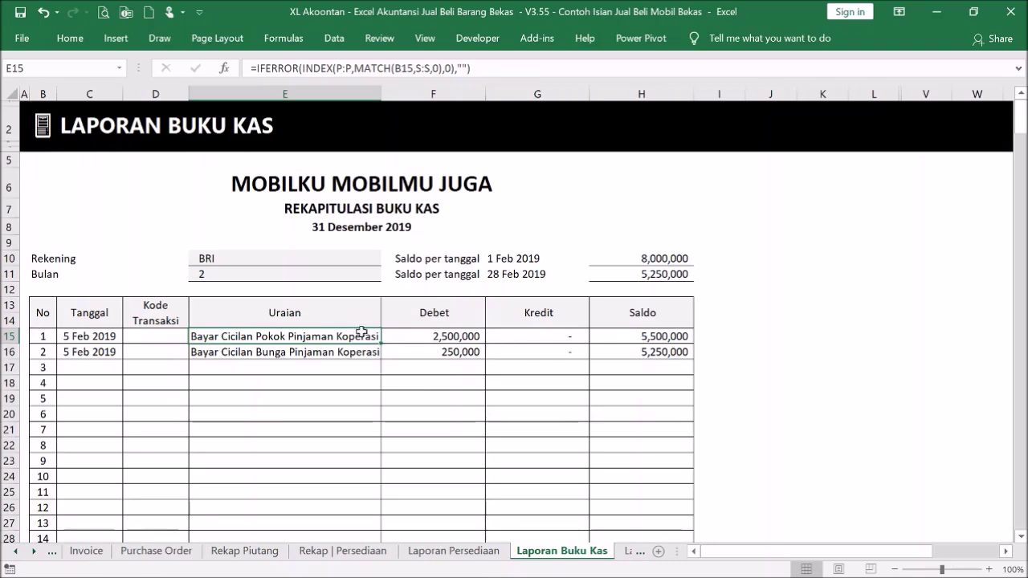
Step: Check the Rekening selector of the cash book report and set Bulan to 1 for the BRI account
click(353, 256)
click(388, 259)
click(337, 281)
click(337, 274)
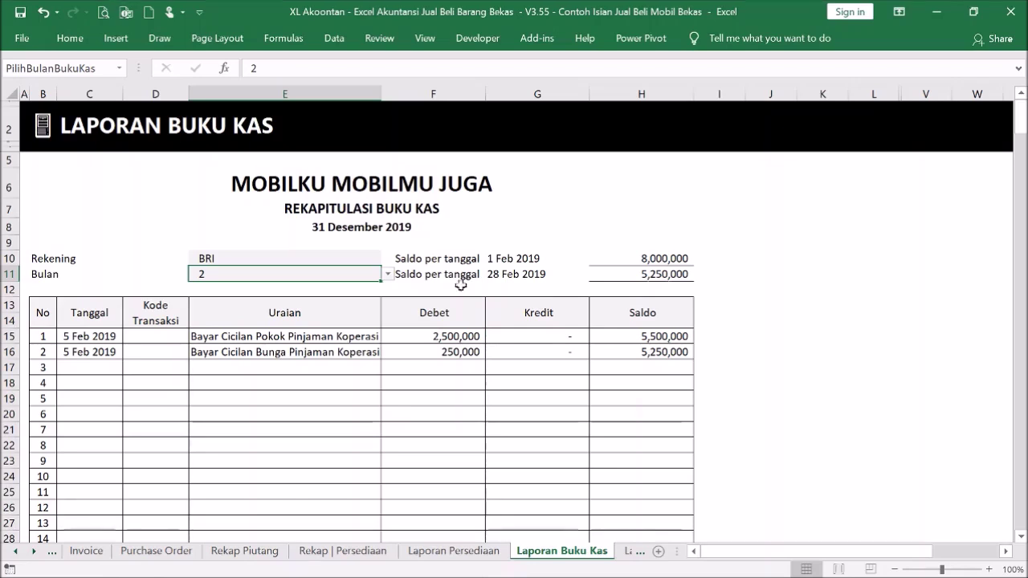
click(389, 275)
click(386, 290)
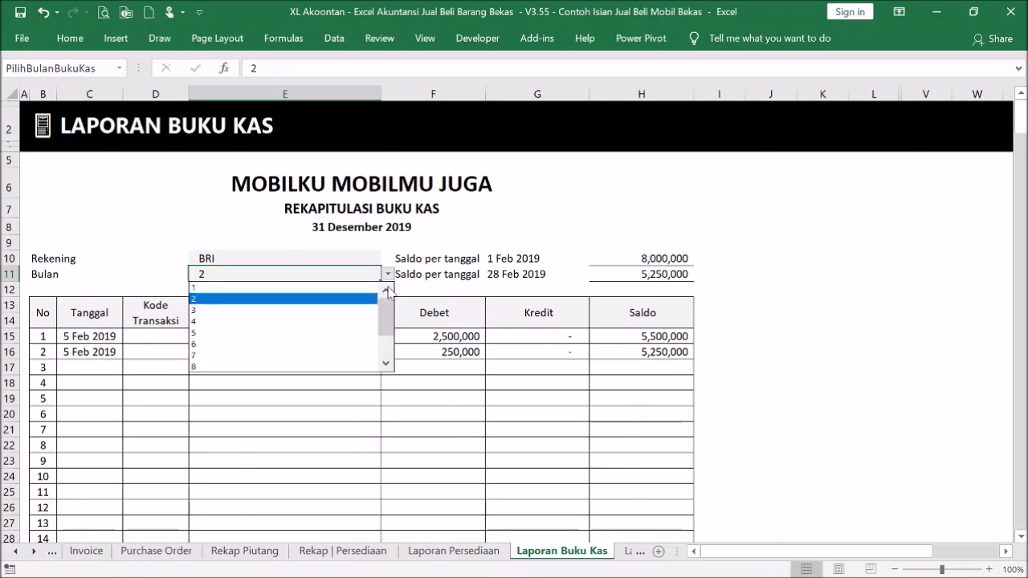
click(365, 287)
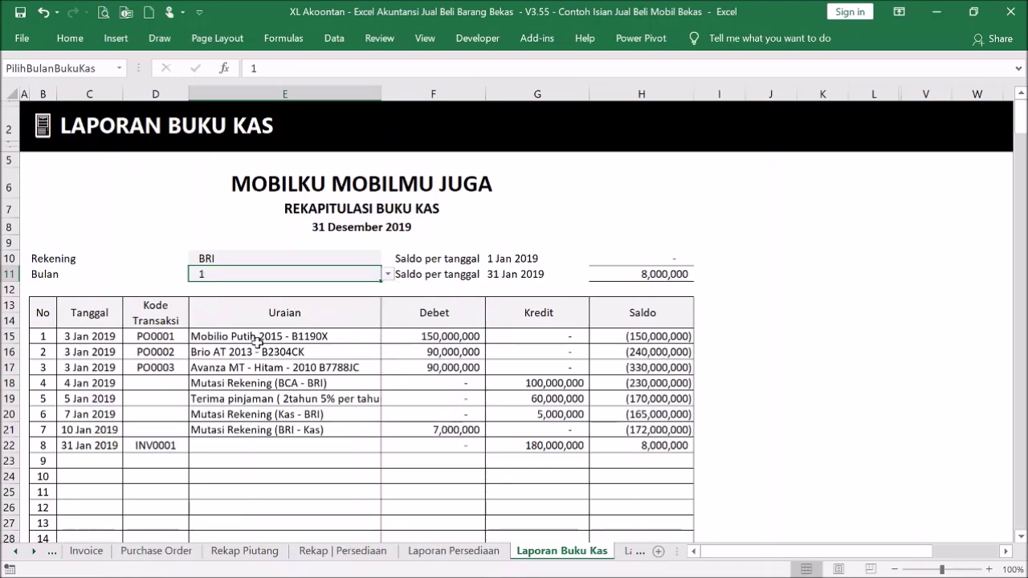
Step: Examine the January BRI transactions in the cash book across the Uraian, Debet and Kredit columns
drag(349, 353, 352, 430)
click(349, 354)
drag(351, 375, 356, 420)
click(416, 355)
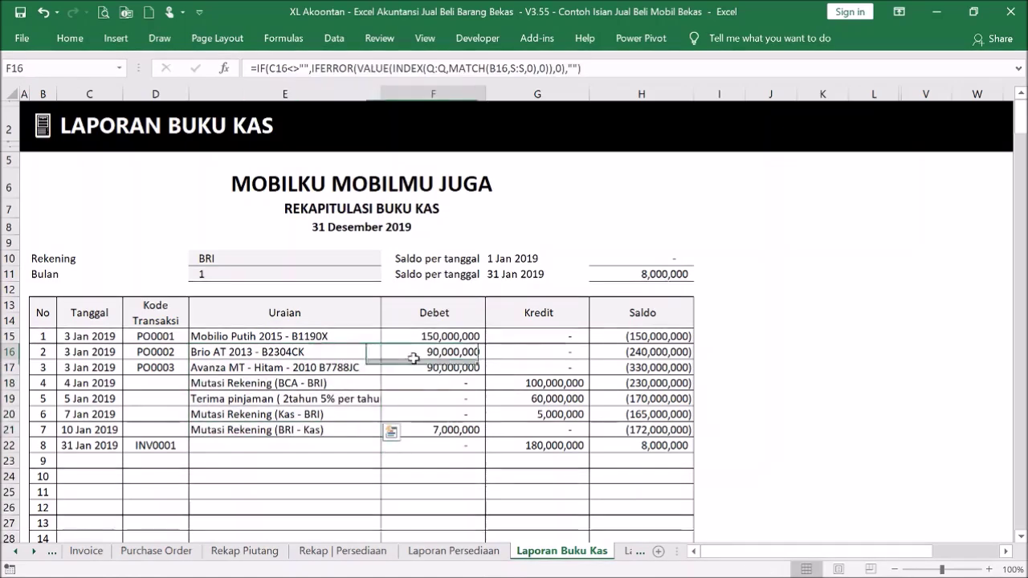
click(540, 403)
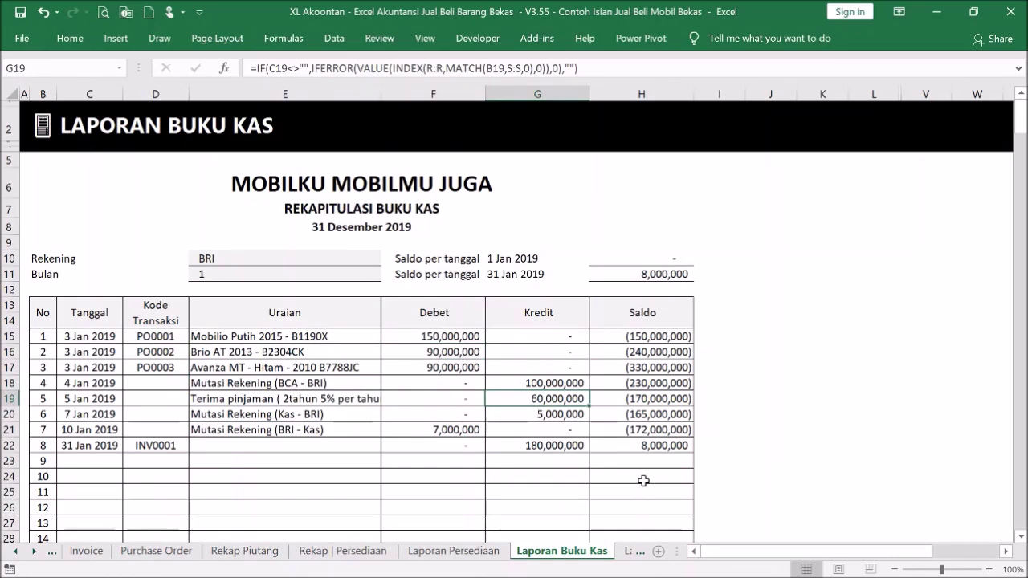
click(361, 465)
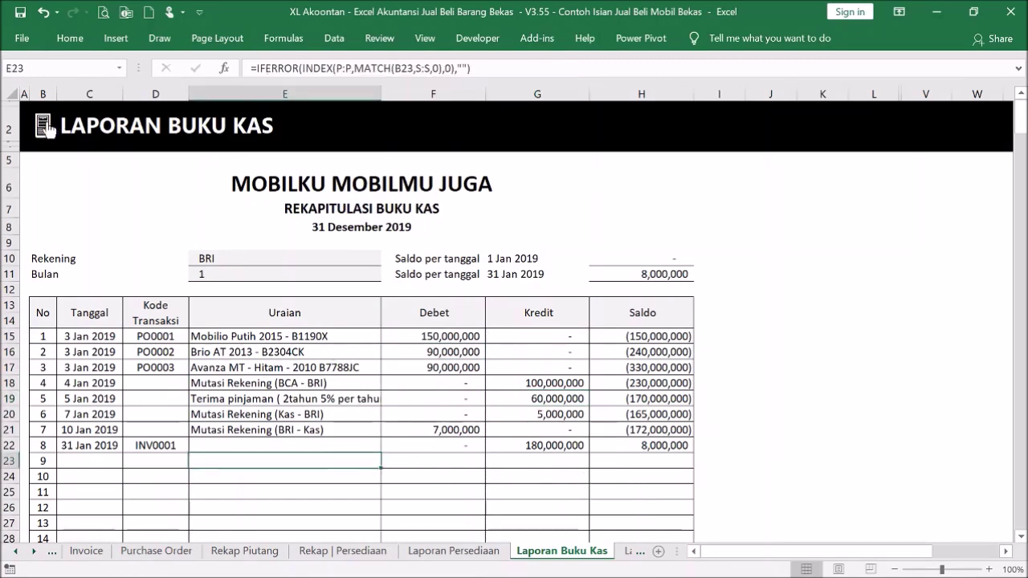
Step: Open the PAJAK UMKM report from the main menu and inspect its NPWP field, [Kota], [Tanggal] line and taxpayer signature cell
click(46, 126)
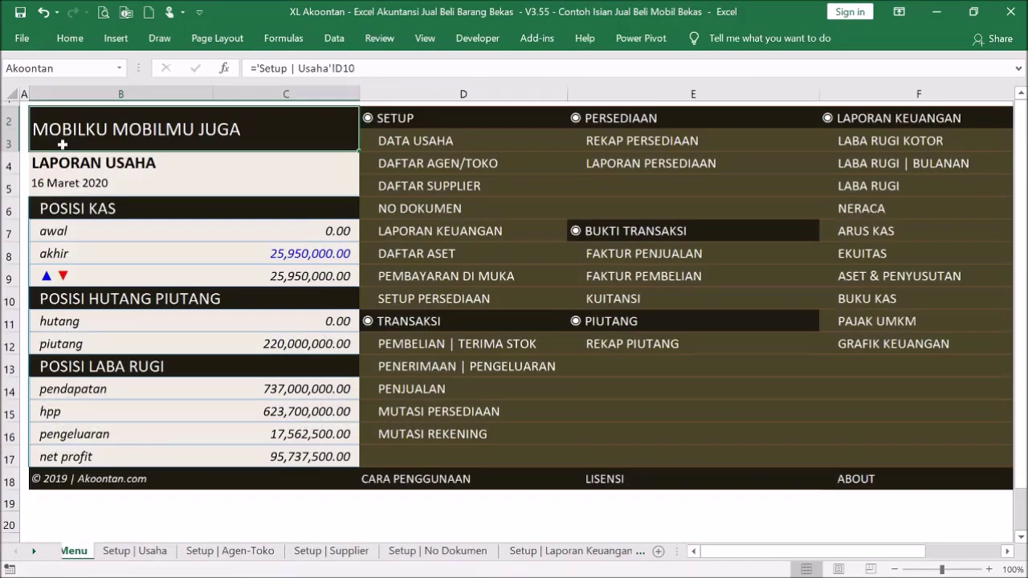
click(890, 324)
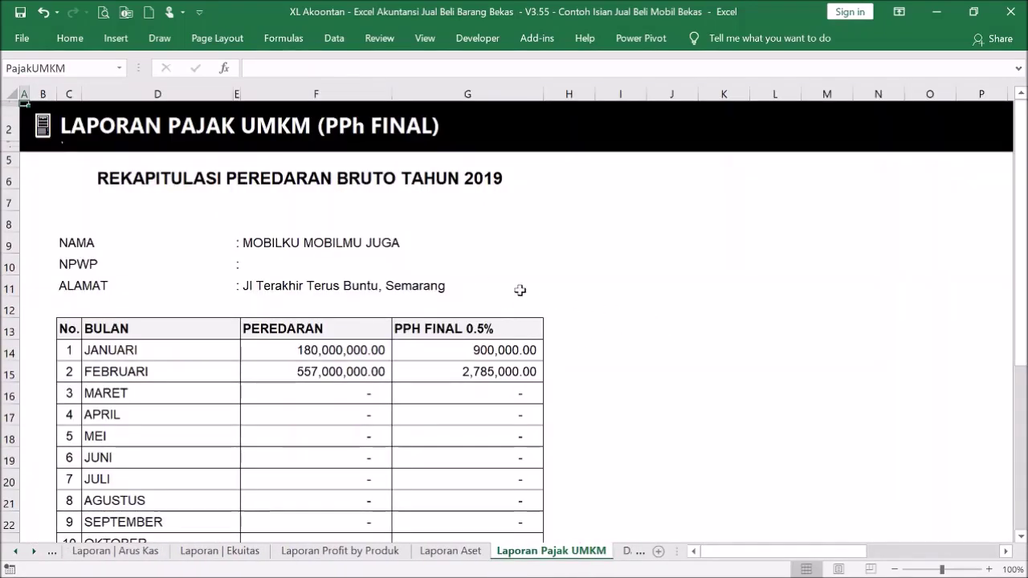
scroll(560, 300, down, 2)
scroll(507, 277, up, 2)
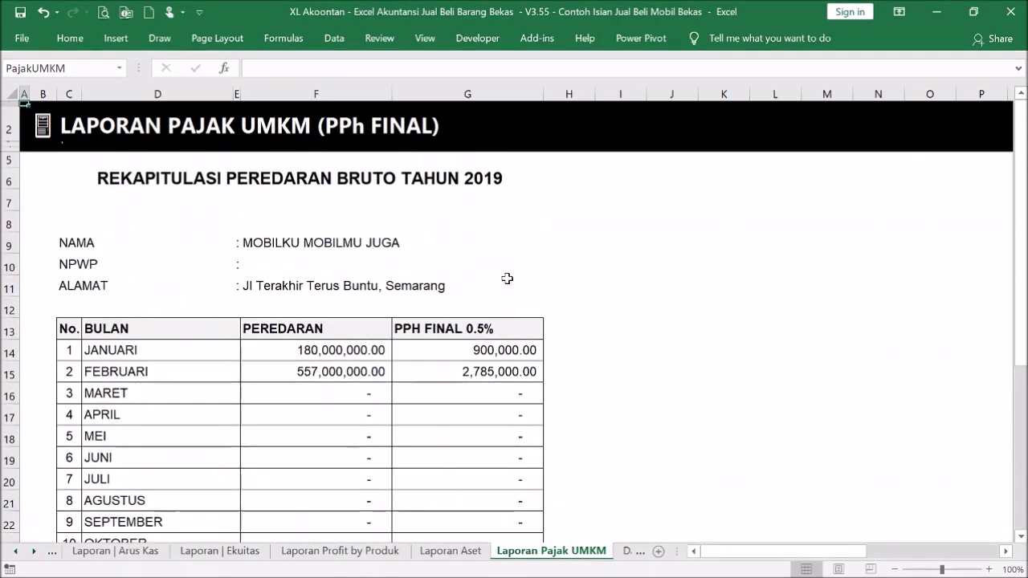
click(338, 266)
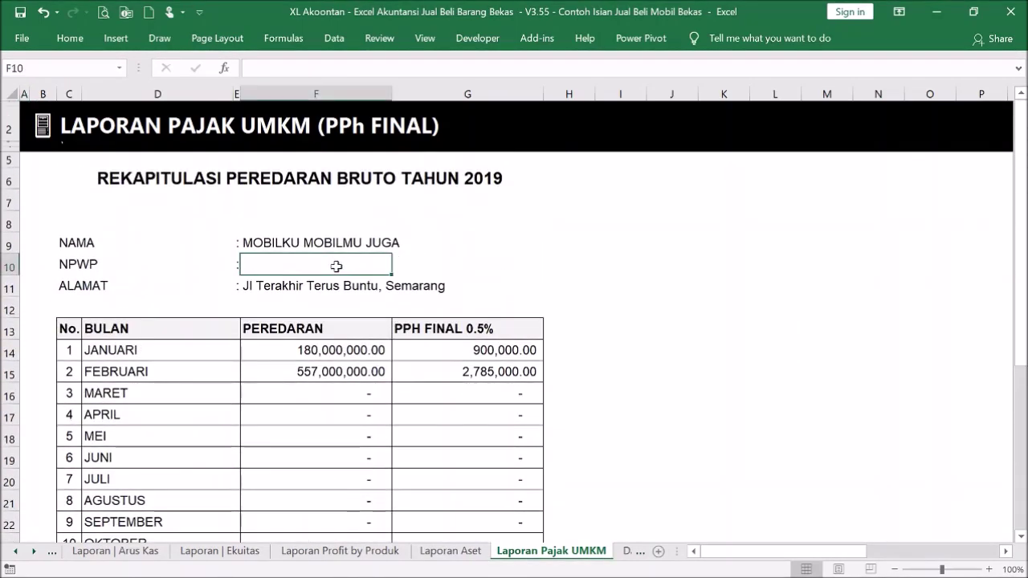
scroll(337, 266, down, 4)
click(436, 397)
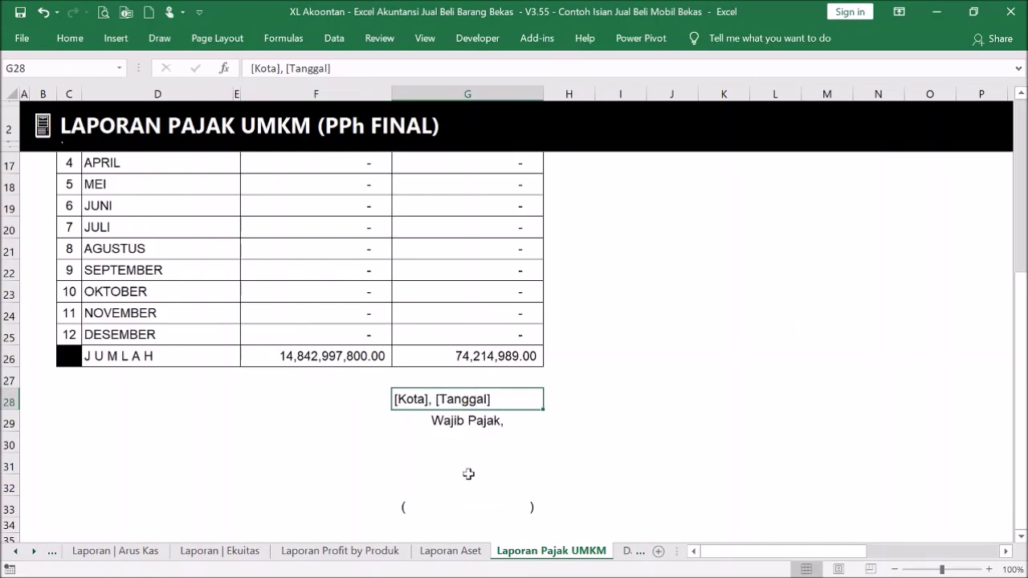
click(479, 507)
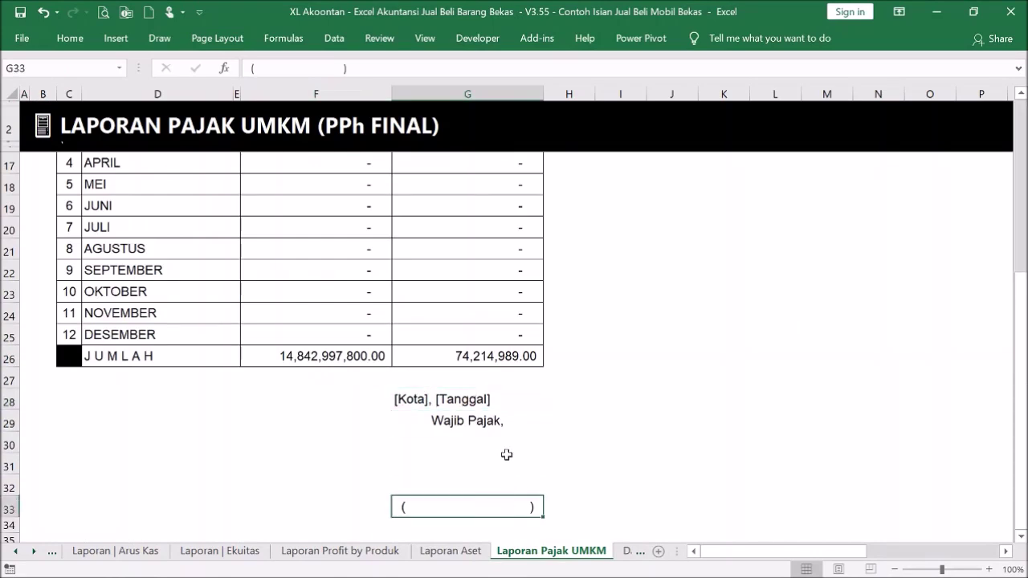
scroll(507, 454, up, 4)
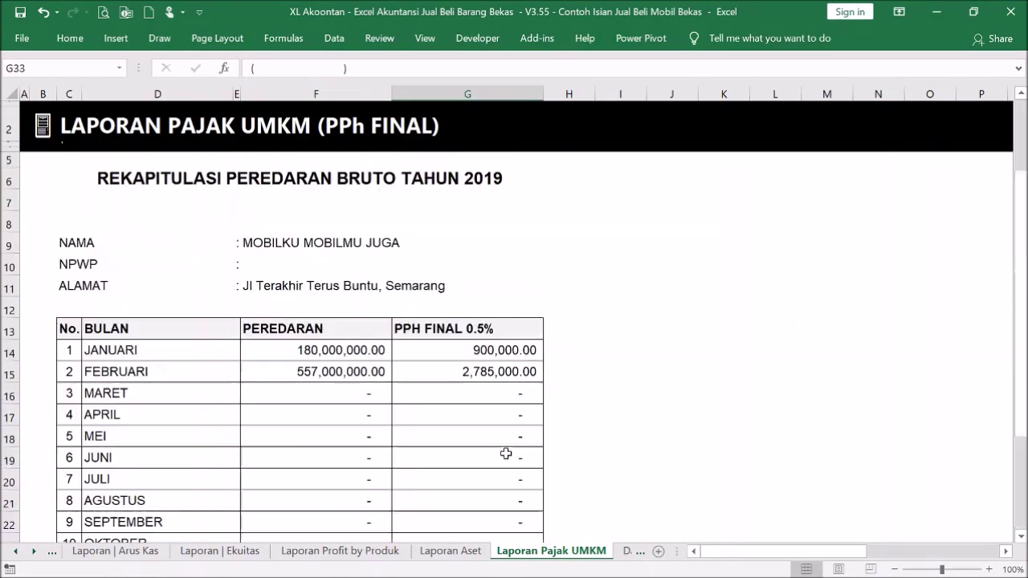
Step: Examine the monthly PPH FINAL 0.5% amounts and the formula in the APRIL row of the tax report
drag(459, 347, 468, 428)
click(470, 408)
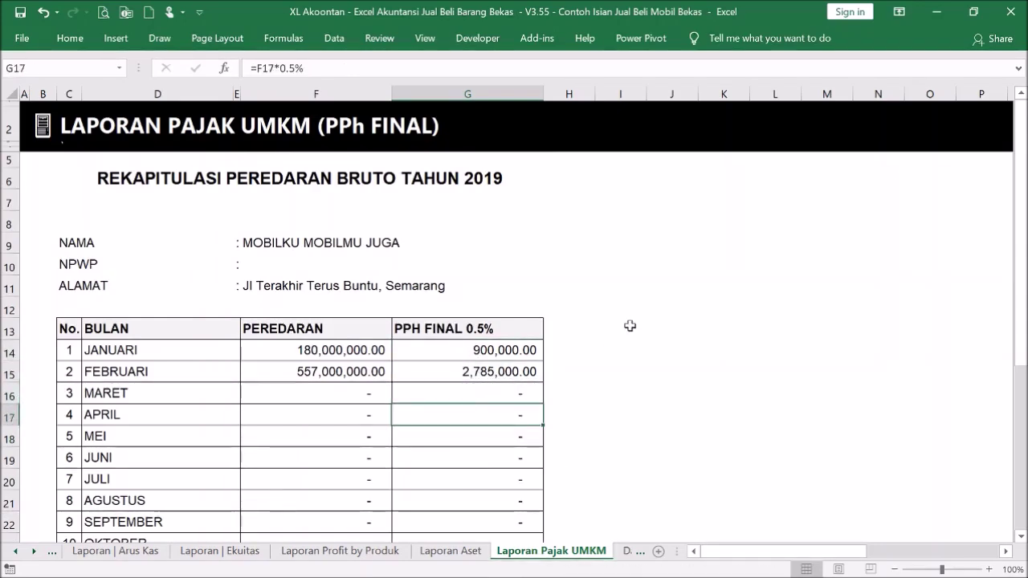
scroll(629, 325, down, 2)
scroll(629, 325, up, 2)
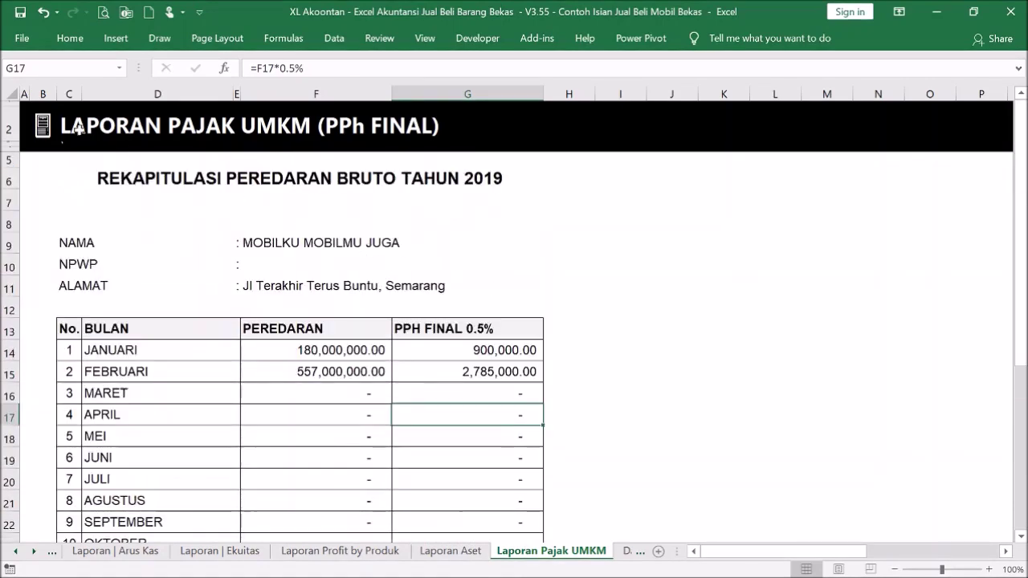
Step: Open the GRAFIK KEUANGAN dashboard from the main menu and review its totals, financial ratios, LABA RUGI chart and monthly table
click(43, 125)
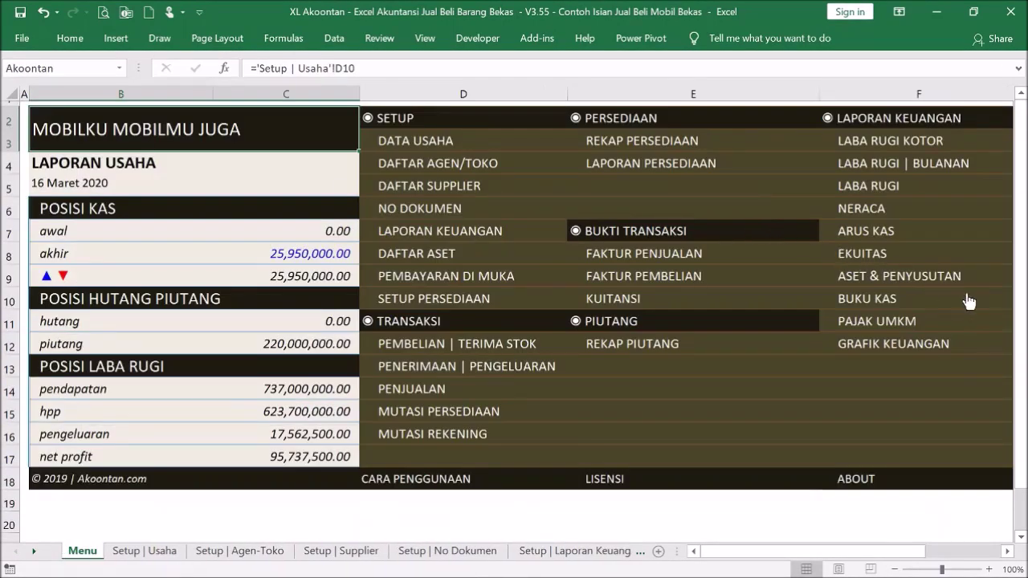
click(881, 354)
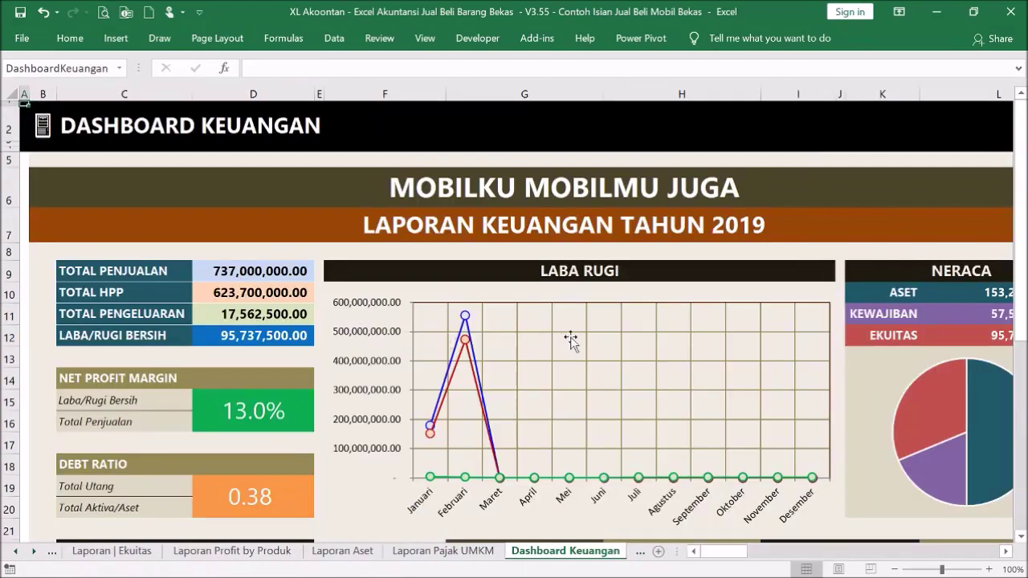
scroll(570, 341, down, 5)
scroll(572, 344, up, 4)
scroll(573, 343, up, 2)
scroll(545, 375, down, 3)
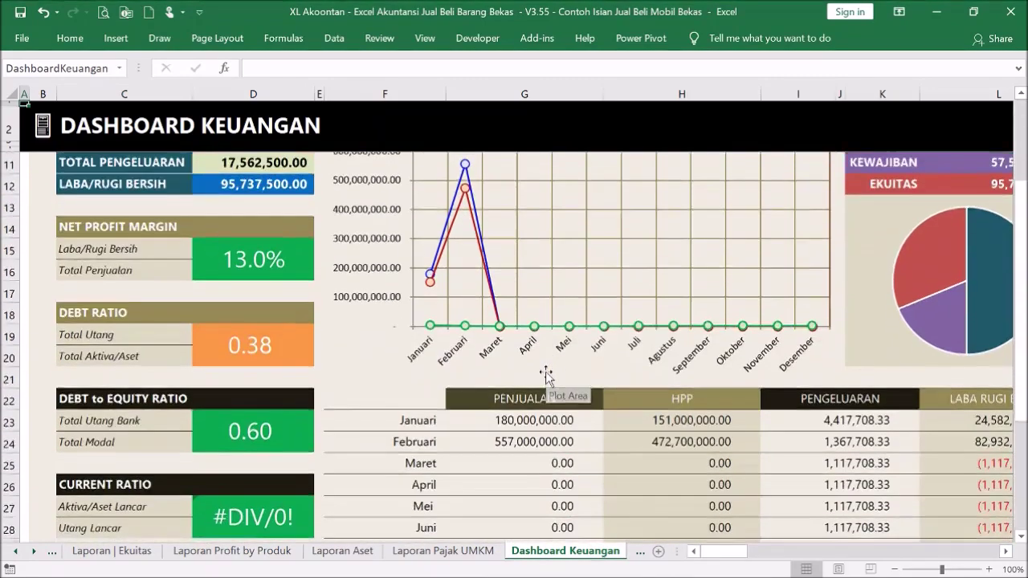
scroll(545, 373, down, 2)
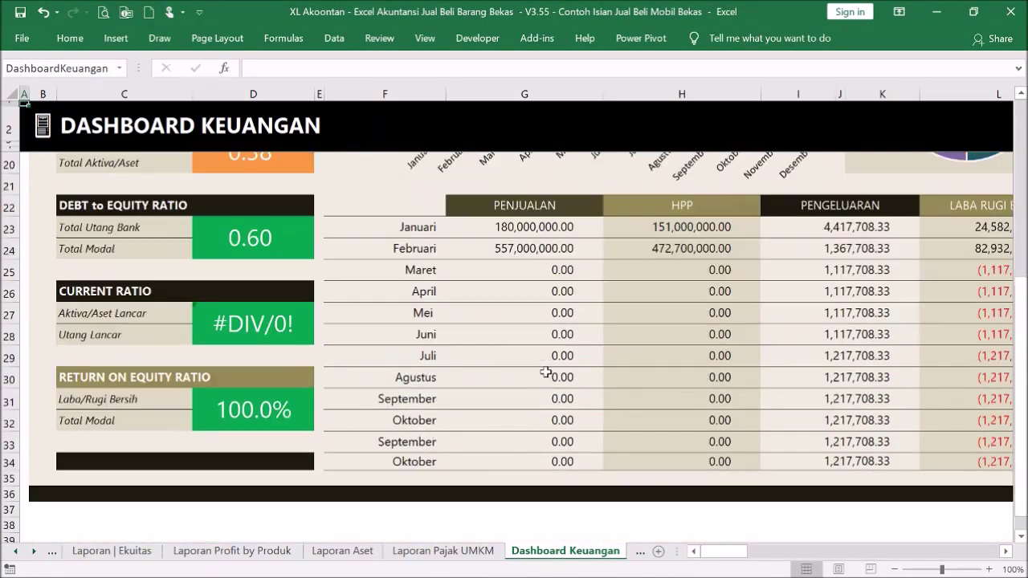
scroll(546, 369, up, 5)
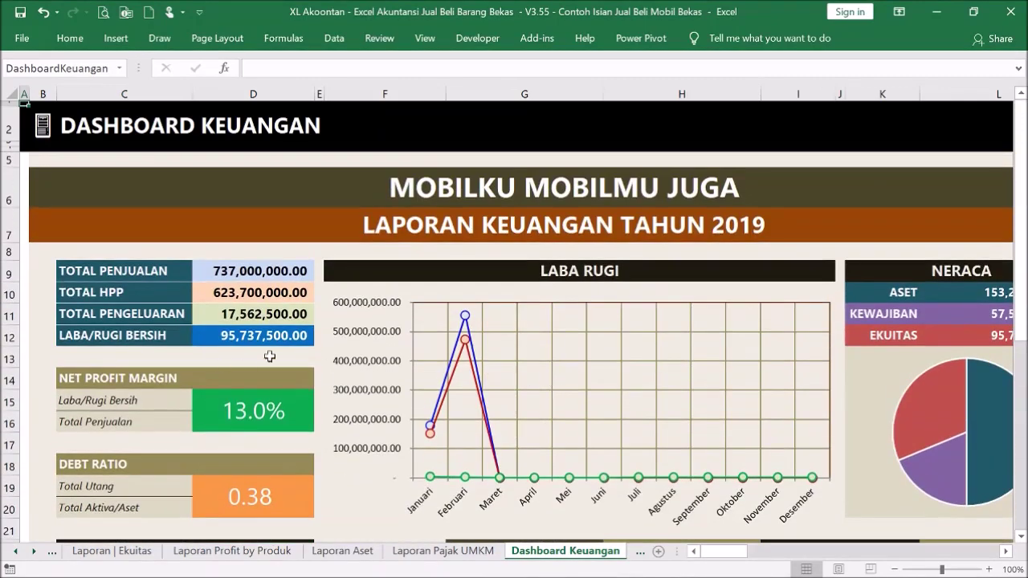
scroll(399, 343, down, 3)
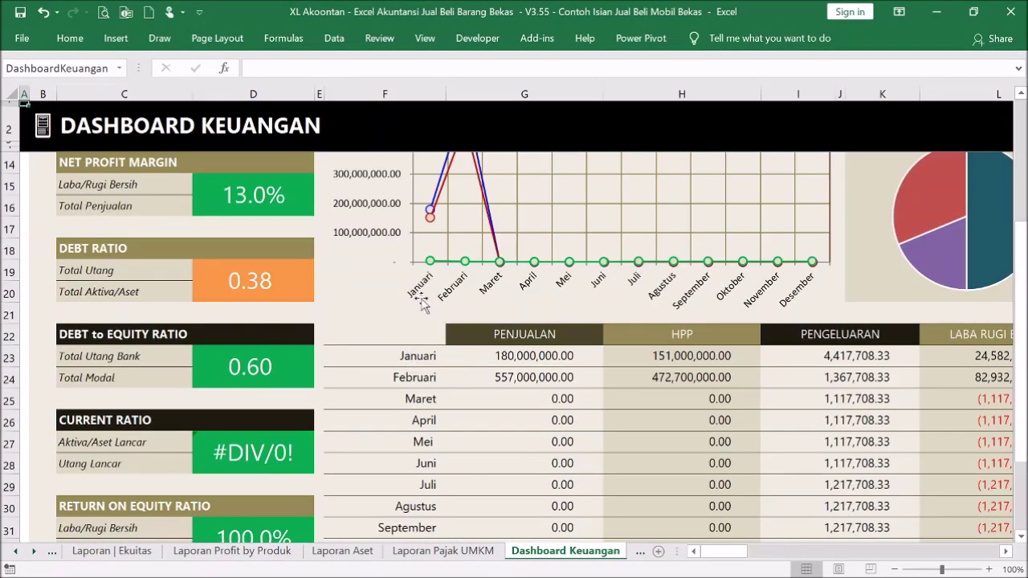
scroll(728, 398, down, 3)
scroll(730, 386, up, 6)
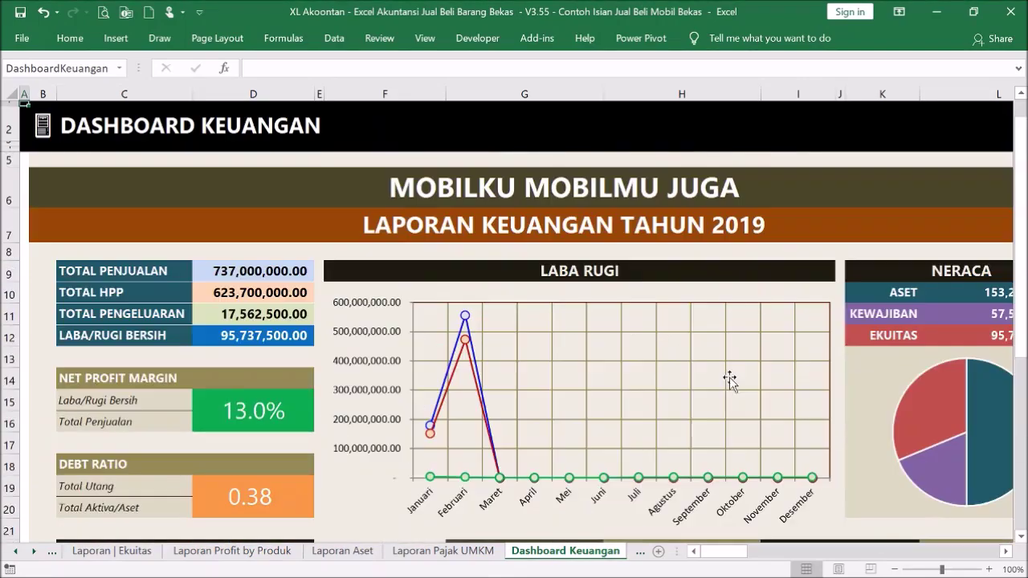